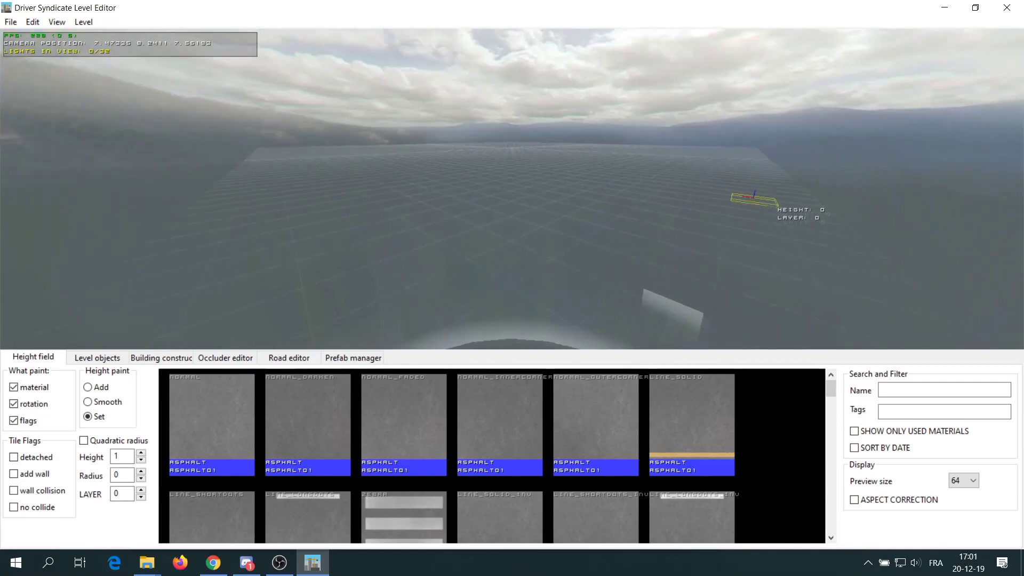
{"action": "scroll", "coordinate": [505, 131], "scroll_direction": "up", "scroll_amount": 5}
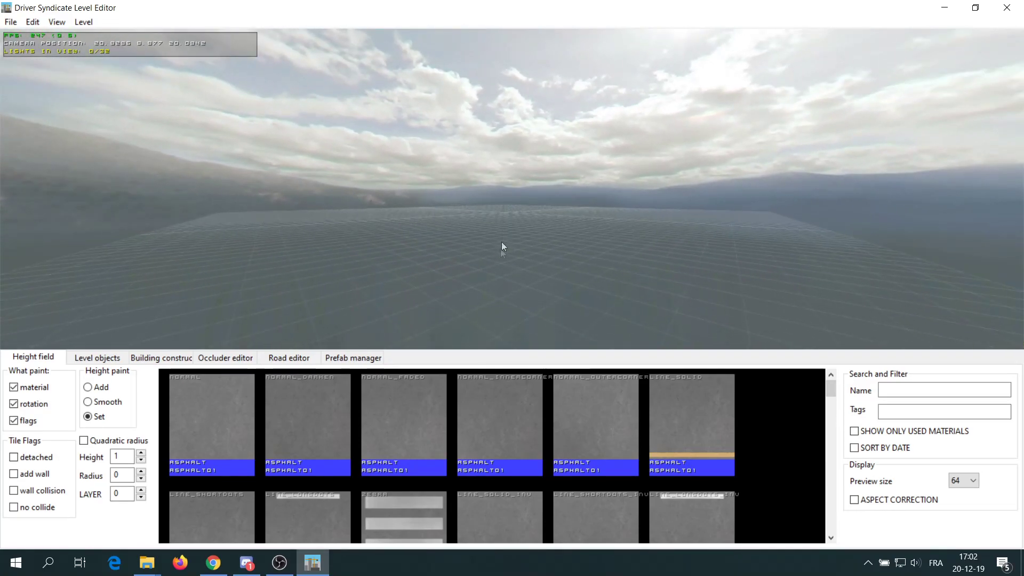
{"action": "scroll", "coordinate": [498, 265], "scroll_direction": "up", "scroll_amount": 1}
{"action": "scroll", "coordinate": [507, 212], "scroll_direction": "up", "scroll_amount": 4}
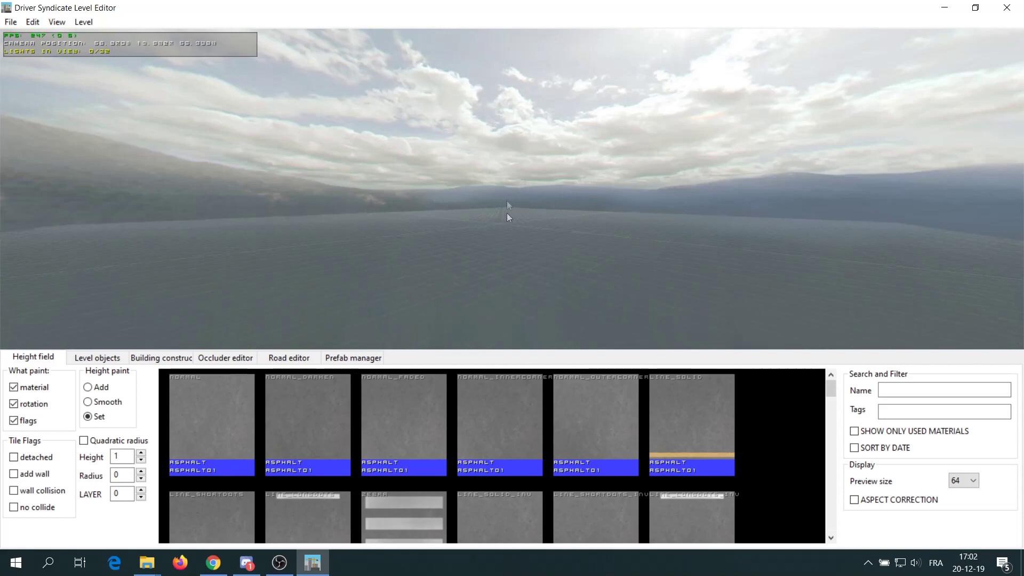
{"action": "scroll", "coordinate": [507, 213], "scroll_direction": "up", "scroll_amount": 1}
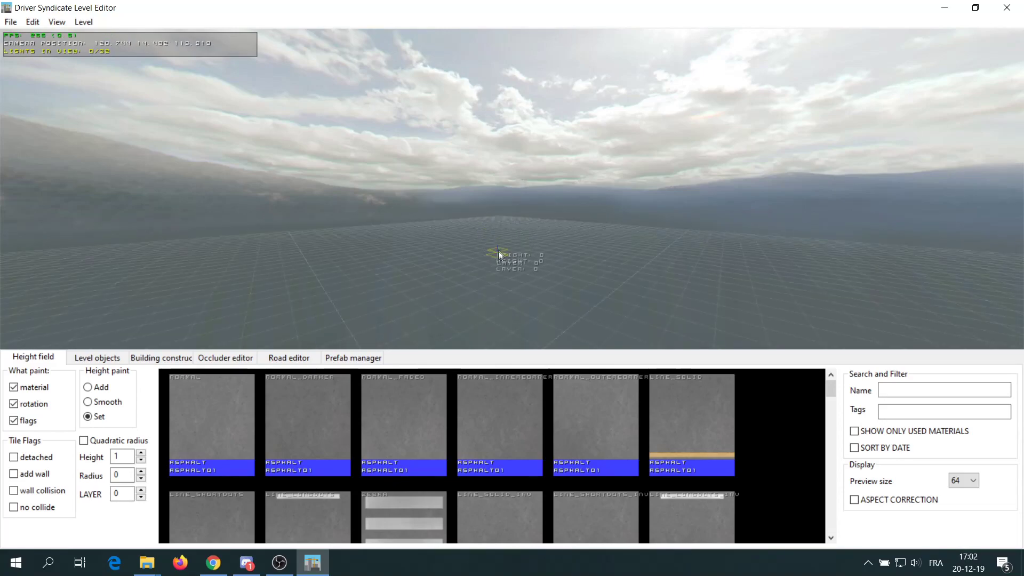
{"action": "right_click_drag", "start_coordinate": [497, 236], "coordinate": [498, 235]}
Step: Load the existing level named default into the editor
{"action": "left_click", "coordinate": [12, 23]}
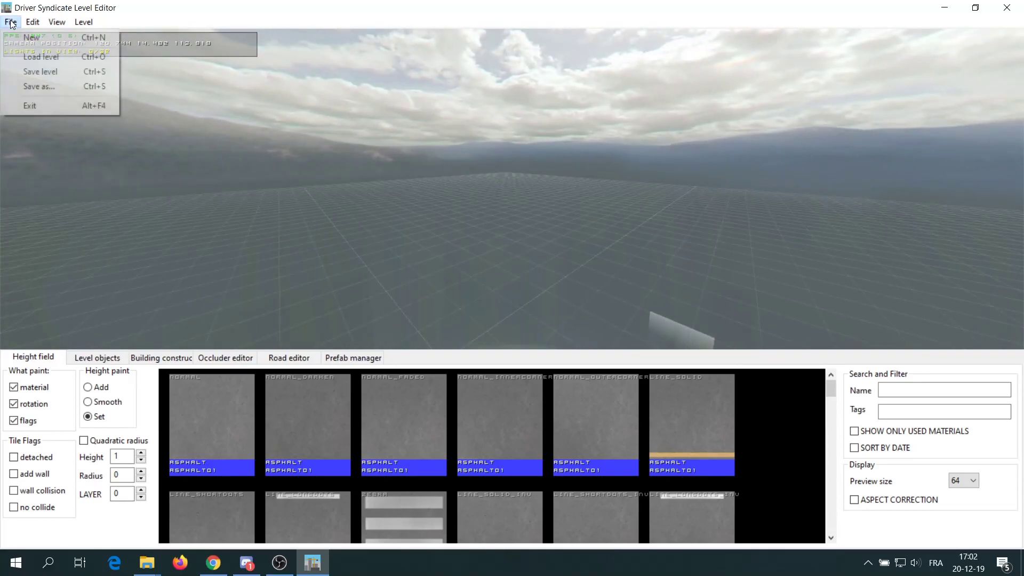
{"action": "left_click", "coordinate": [28, 57]}
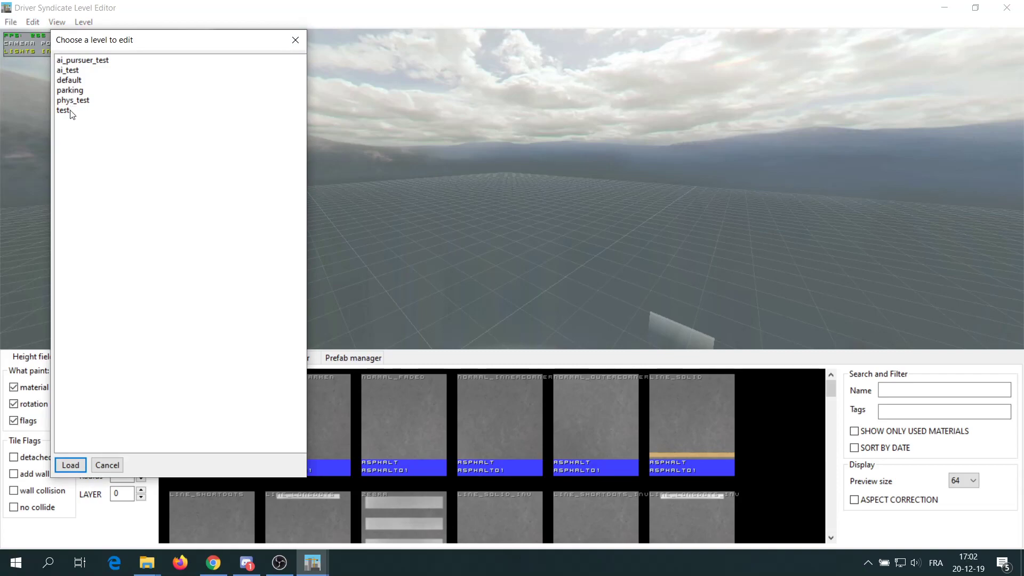
{"action": "left_click", "coordinate": [65, 85]}
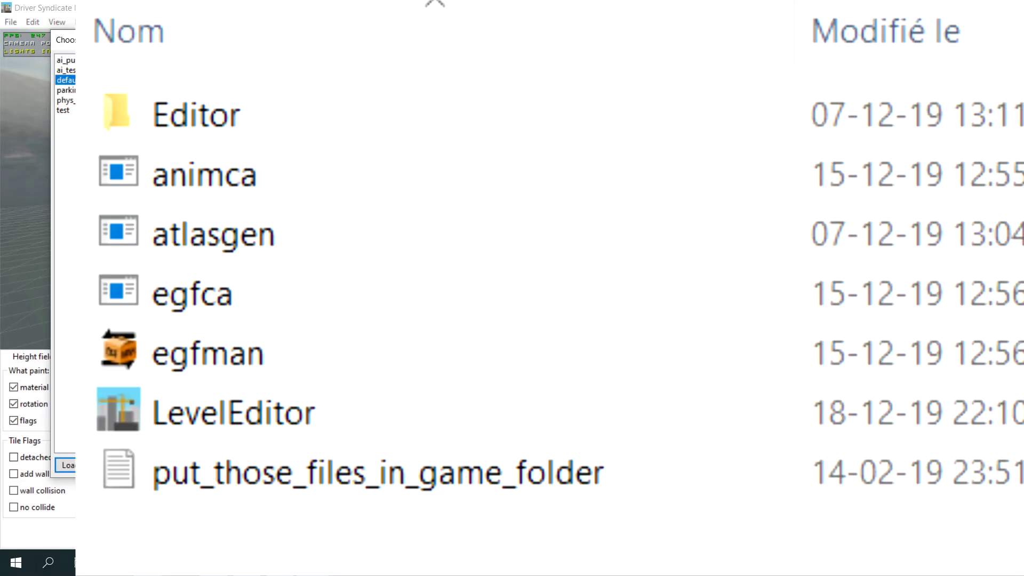
{"action": "double_click", "coordinate": [79, 82]}
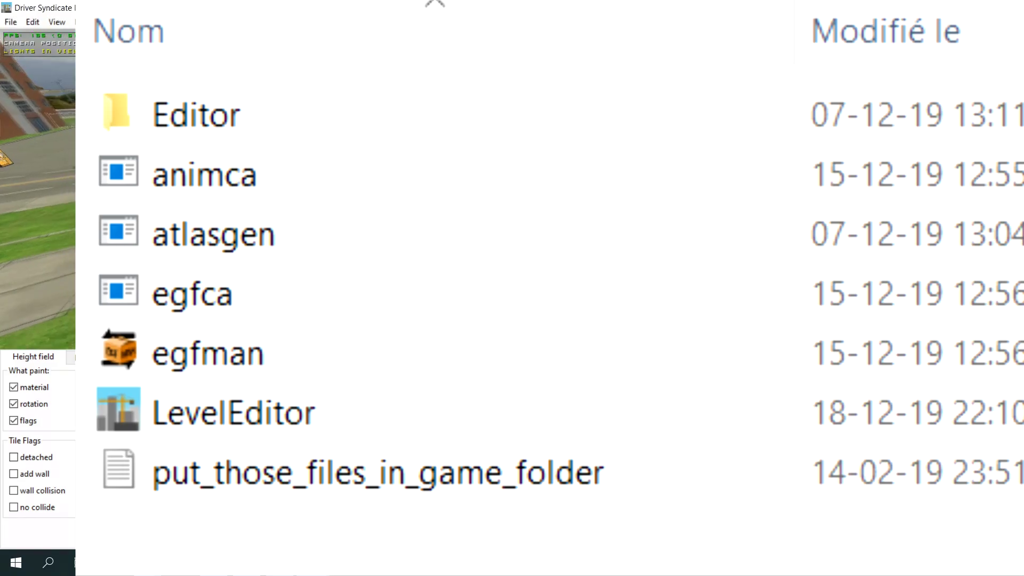
{"action": "scroll", "coordinate": [502, 197], "scroll_direction": "up", "scroll_amount": 3}
{"action": "right_click_drag", "start_coordinate": [504, 194], "coordinate": [481, 152]}
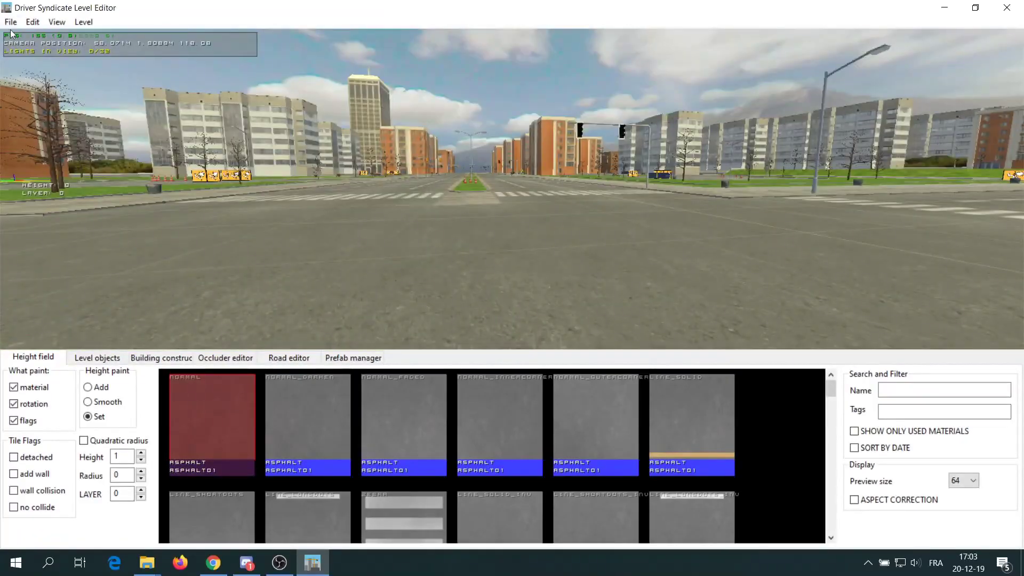
Step: Load the level named test for editing in place of the current one
{"action": "left_click", "coordinate": [10, 22]}
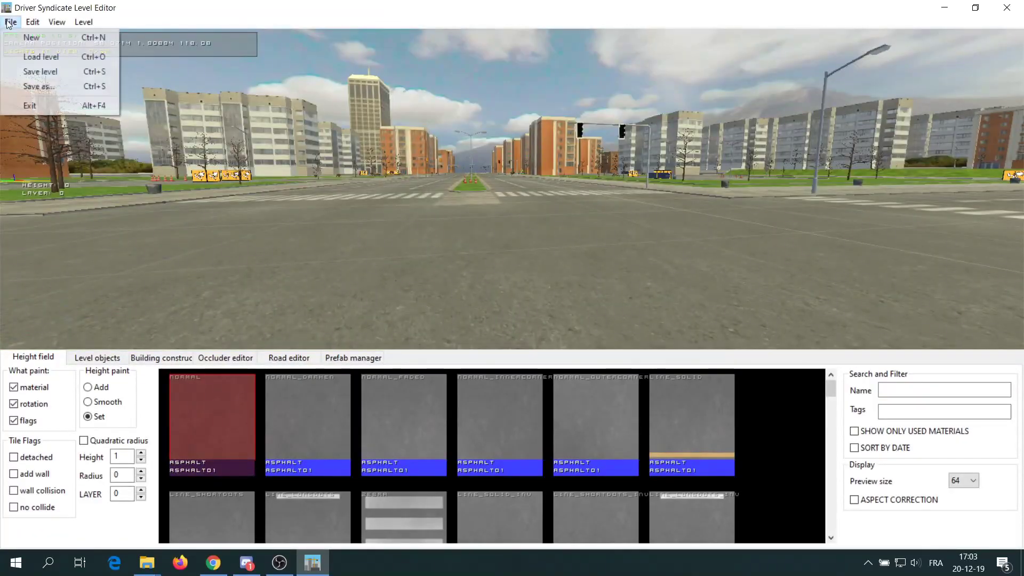
{"action": "left_click", "coordinate": [38, 57]}
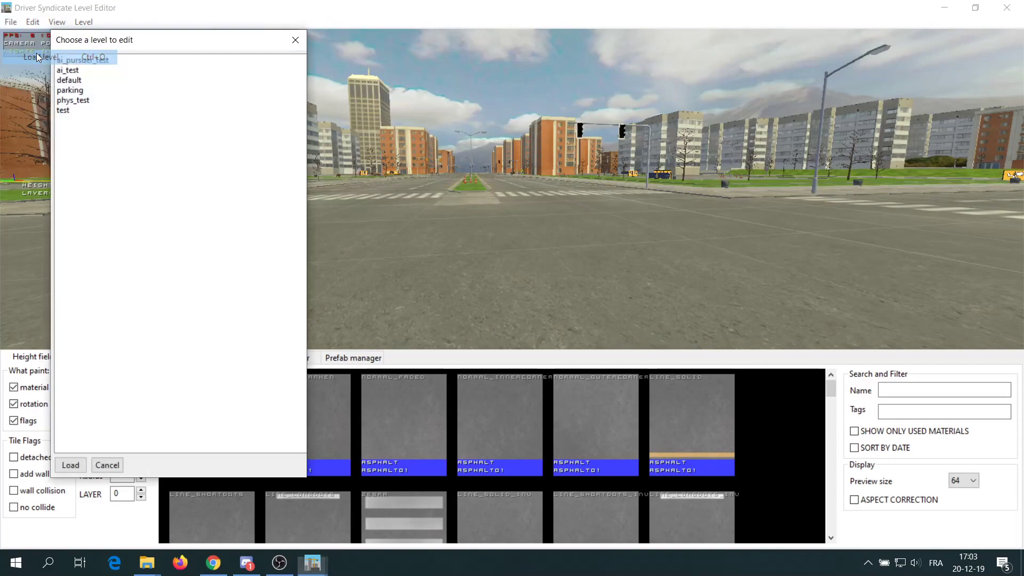
{"action": "double_click", "coordinate": [63, 110]}
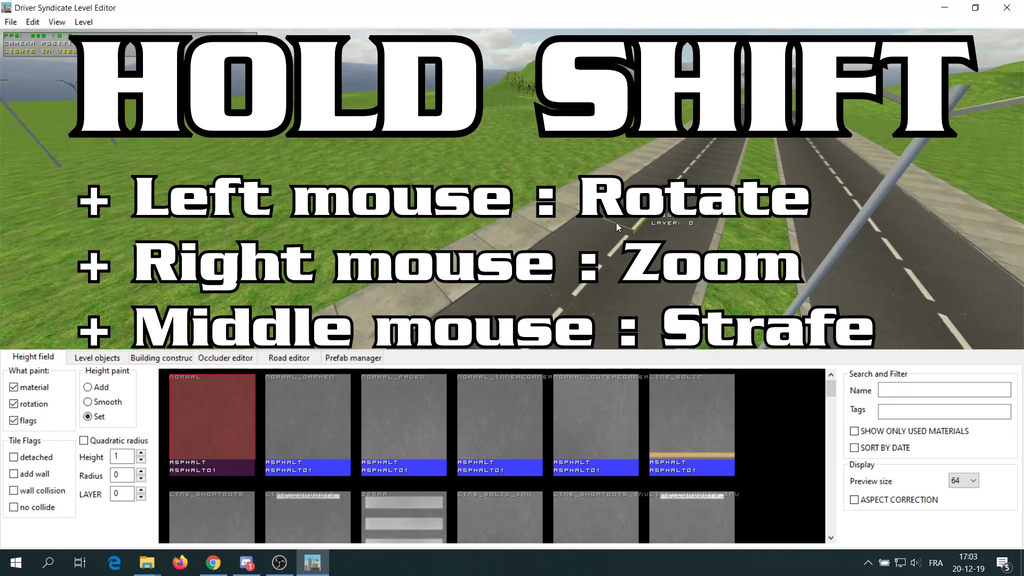
{"action": "left_click_drag", "start_coordinate": [615, 224], "coordinate": [615, 220], "text": "shift"}
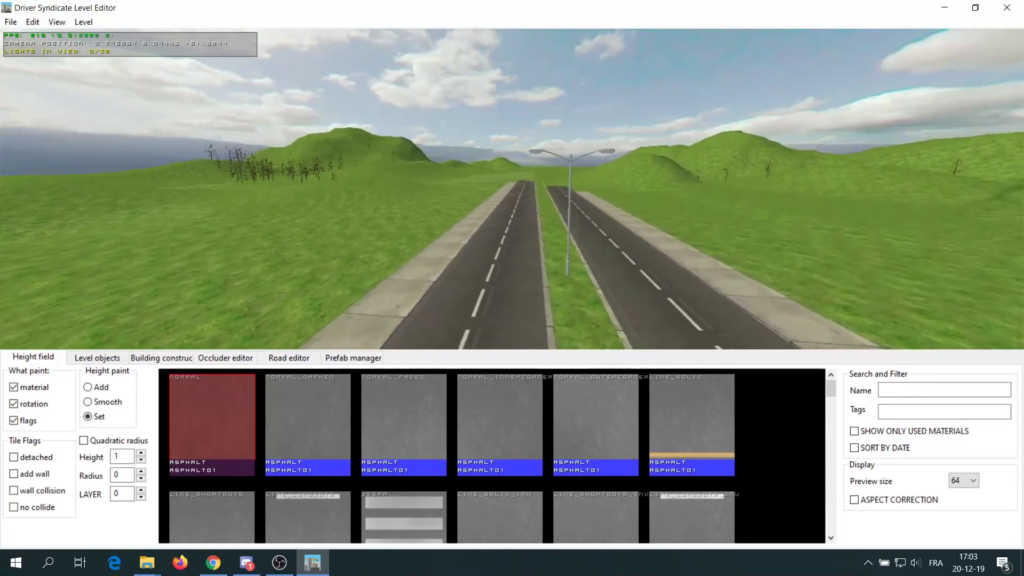
{"action": "left_click_drag", "start_coordinate": [615, 220], "coordinate": [615, 220], "text": "shift"}
{"action": "middle_click_drag", "start_coordinate": [616, 220], "coordinate": [612, 172], "text": "shift"}
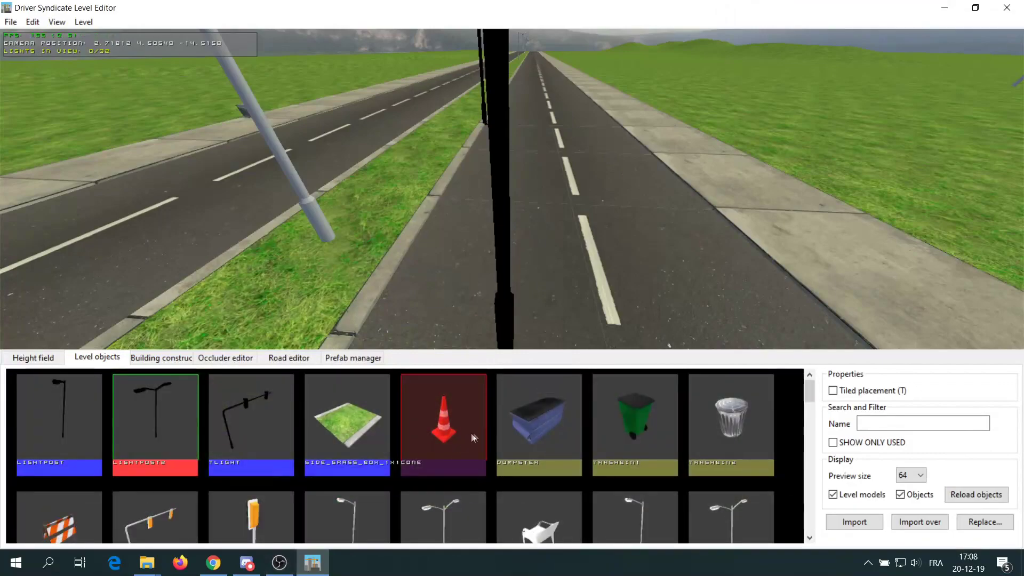
Step: Place a row of CONE objects across the near road lanes, from the sidewalk side towards the grass median
{"action": "left_click", "coordinate": [446, 428]}
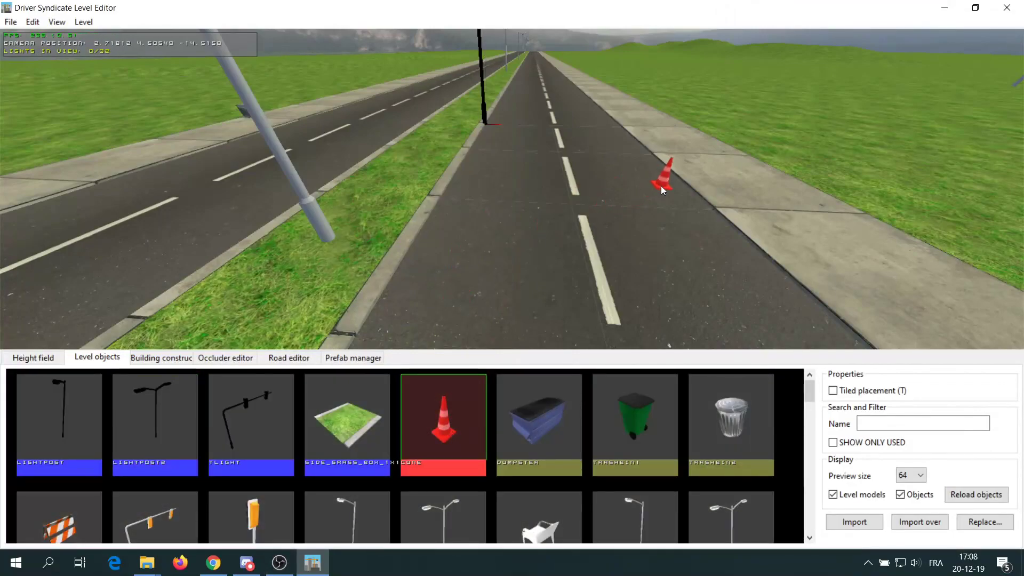
{"action": "left_click", "coordinate": [627, 189]}
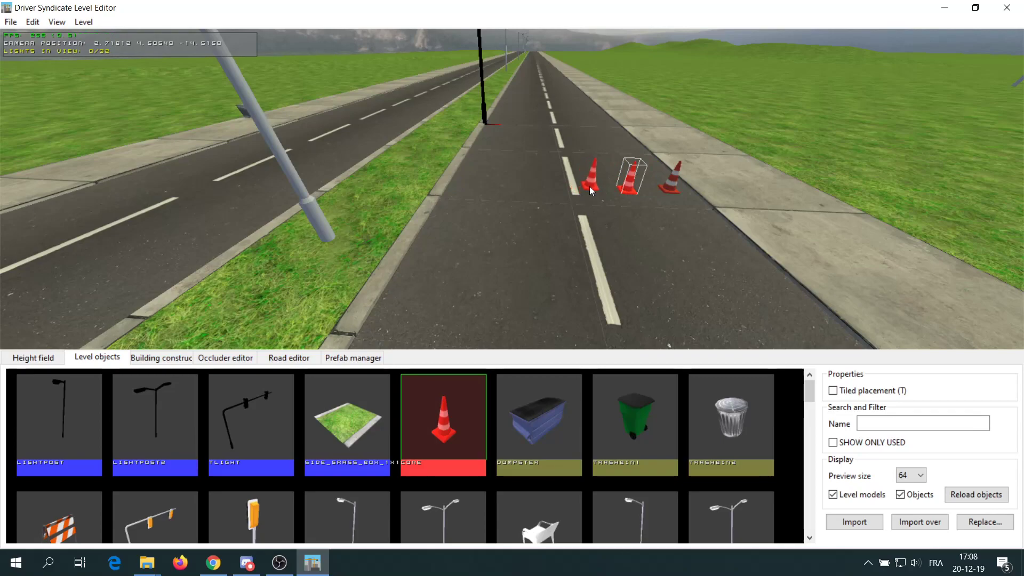
{"action": "left_click", "coordinate": [590, 187]}
{"action": "left_click", "coordinate": [557, 187]}
{"action": "left_click", "coordinate": [512, 185]}
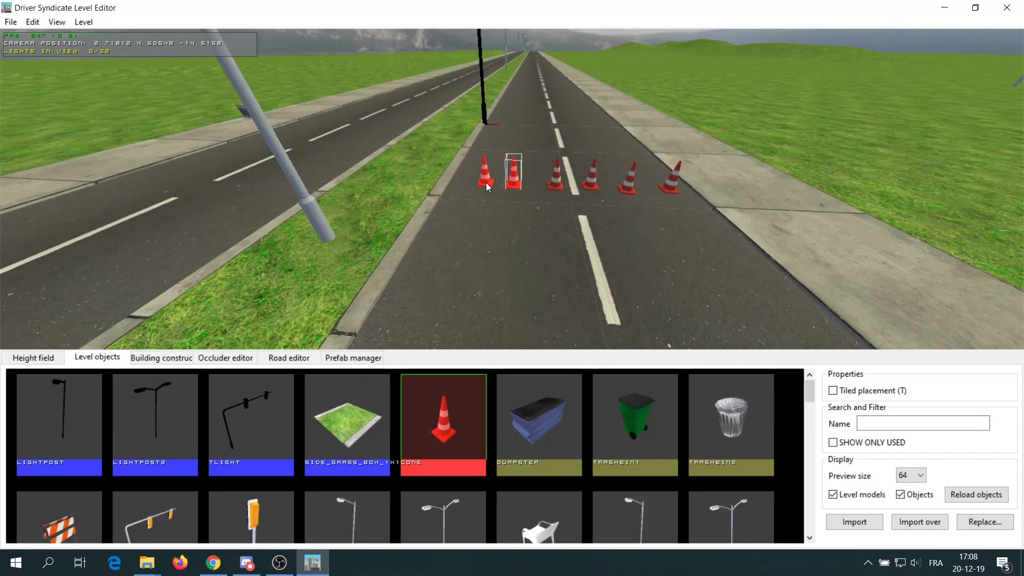
Step: Try tile-bound placement on the DUMPSTER, switch it off again, and place one dumpster in front of the cones nearest the sidewalk
{"action": "left_click", "coordinate": [548, 415]}
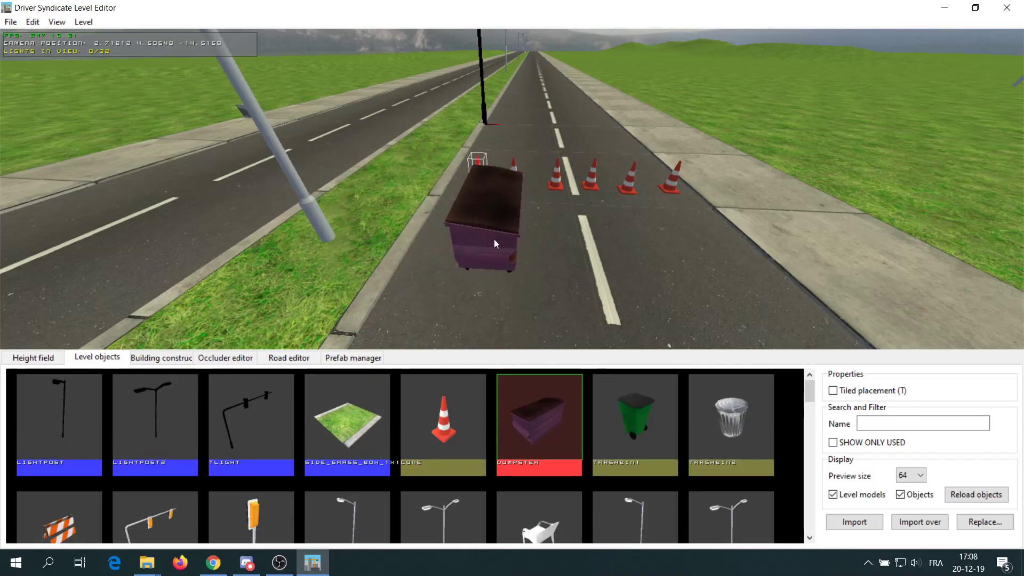
{"action": "key", "text": "t"}
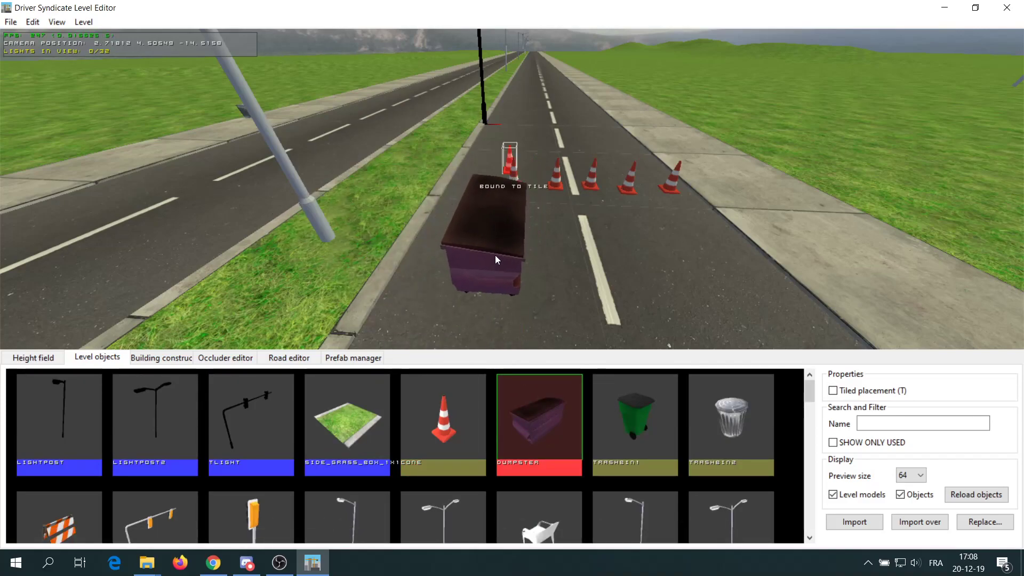
{"action": "key", "text": "t"}
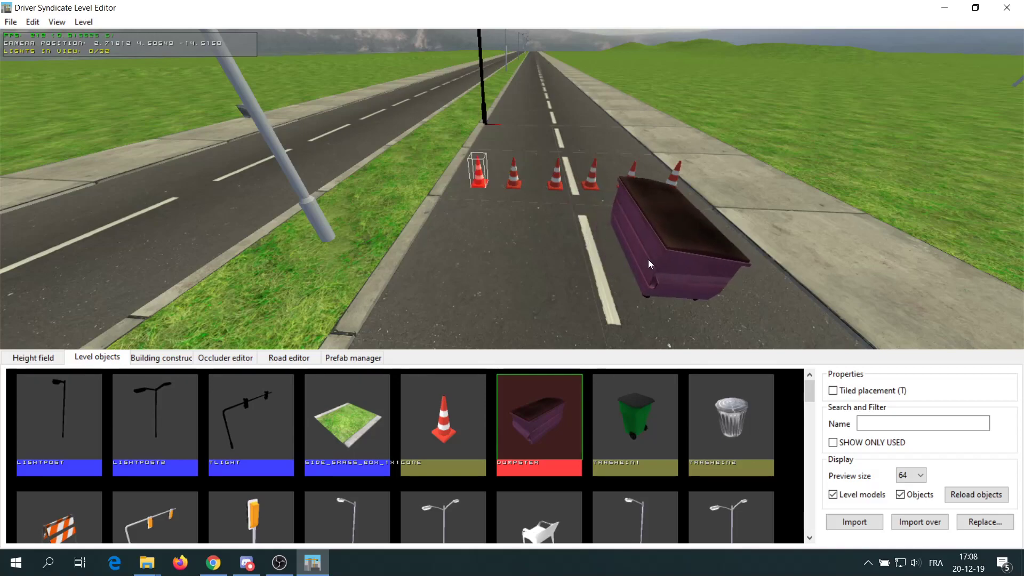
{"action": "left_click", "coordinate": [648, 259]}
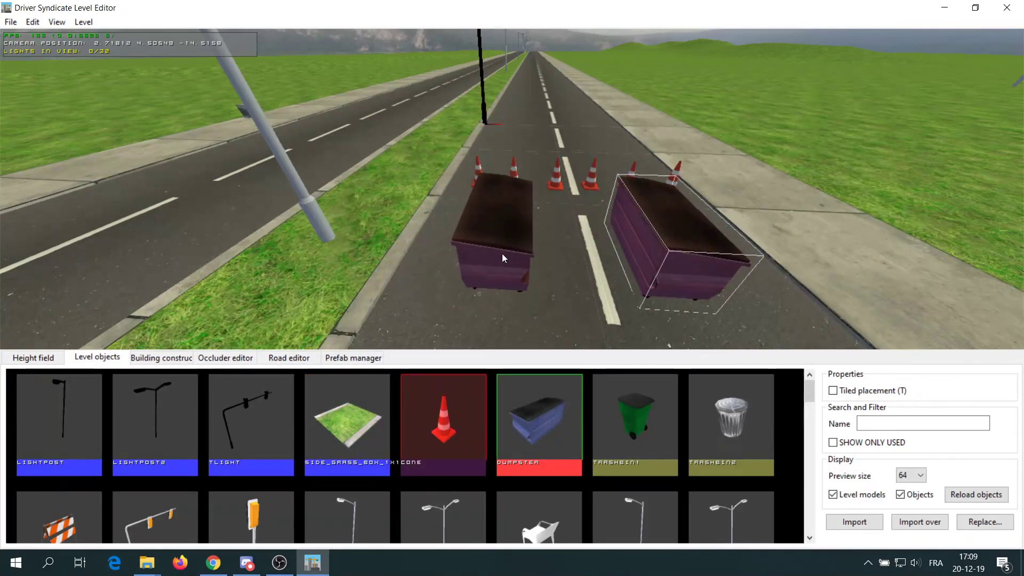
Step: Rotate the DUMPSTER a quarter turn and place two more, one near the median side of the road and one on the sidewalk
{"action": "key", "text": "space"}
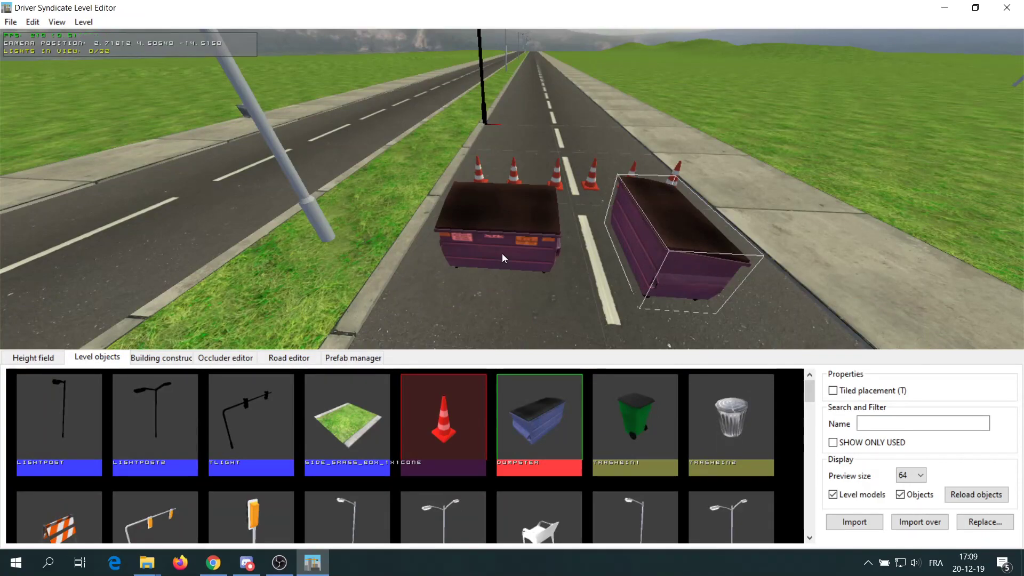
{"action": "left_click", "coordinate": [501, 253]}
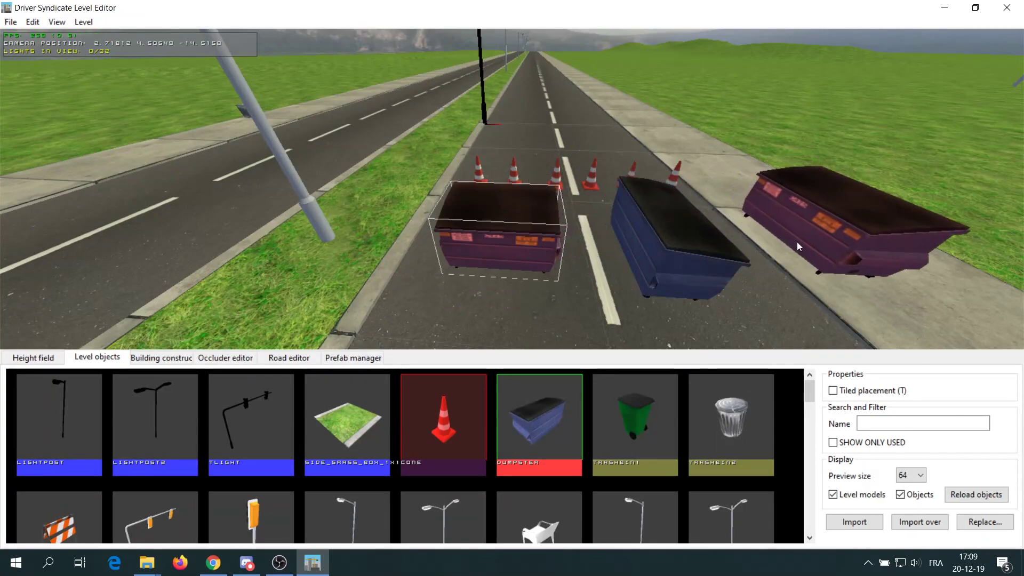
{"action": "left_click", "coordinate": [819, 257]}
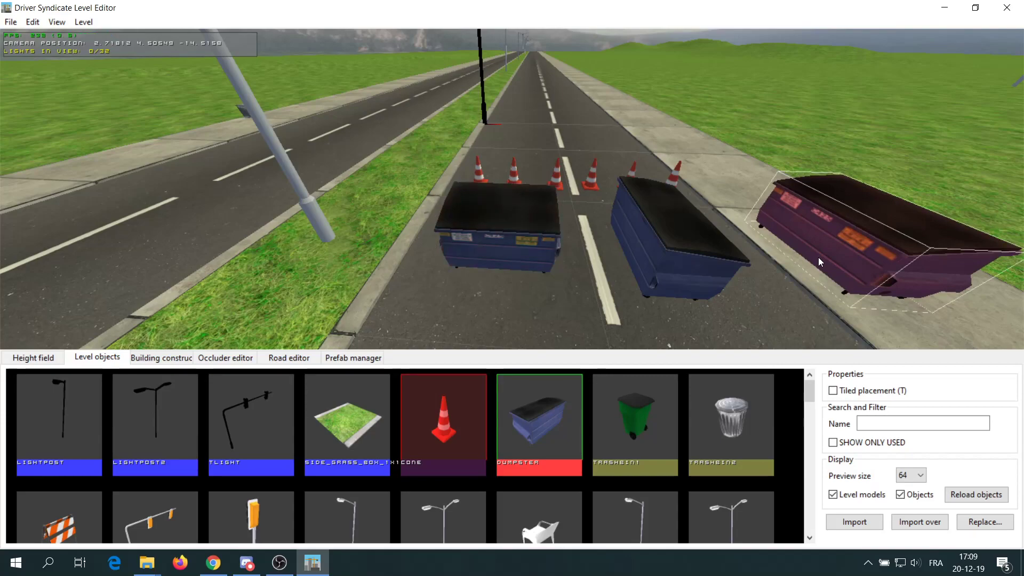
Step: Place a TRASHBIN1 between the two dumpsters on the road and browse further objects in the library
{"action": "left_click", "coordinate": [602, 417]}
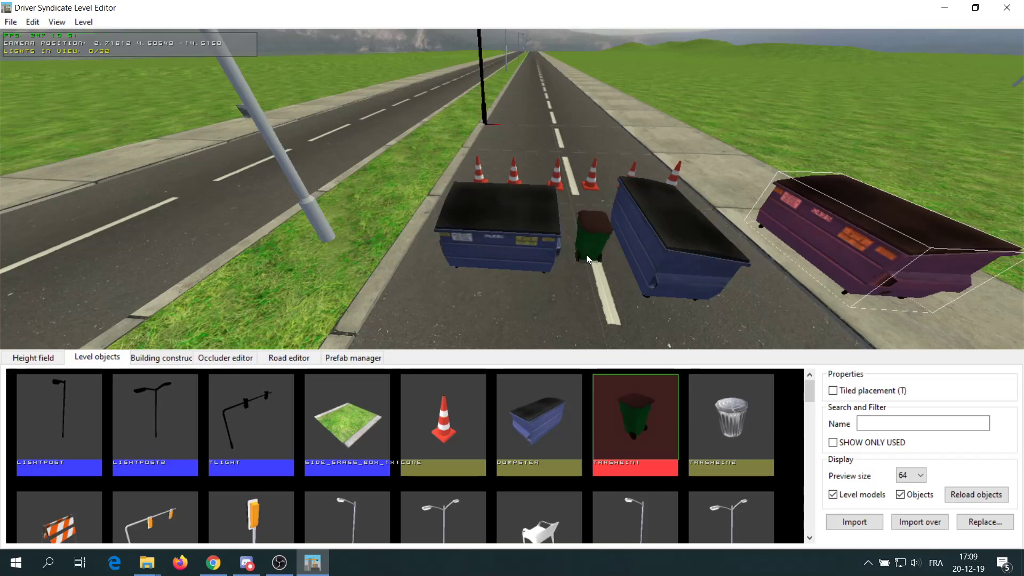
{"action": "left_click", "coordinate": [587, 254]}
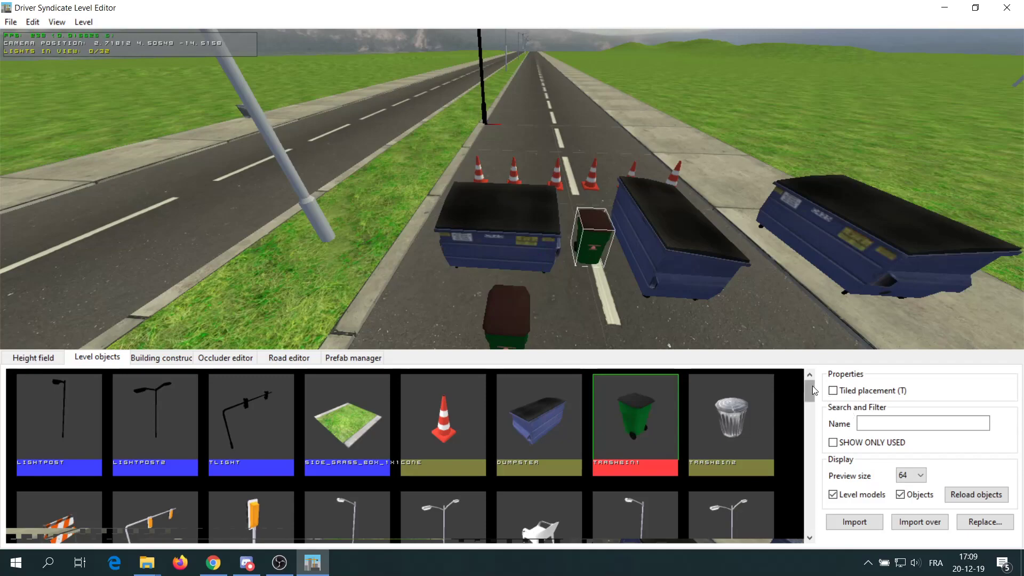
{"action": "left_click_drag", "start_coordinate": [812, 390], "coordinate": [820, 408]}
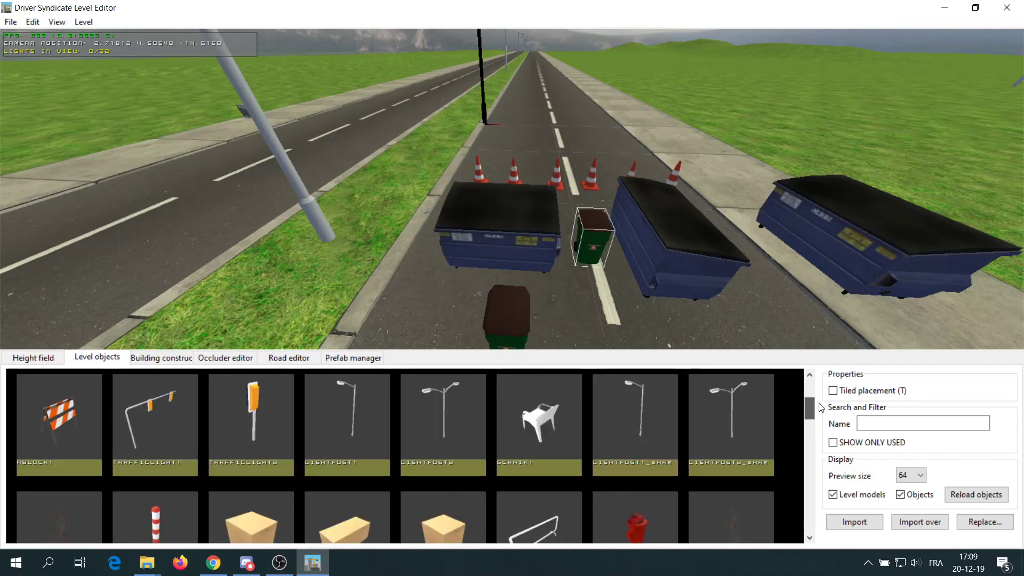
{"action": "left_click_drag", "start_coordinate": [820, 410], "coordinate": [826, 448]}
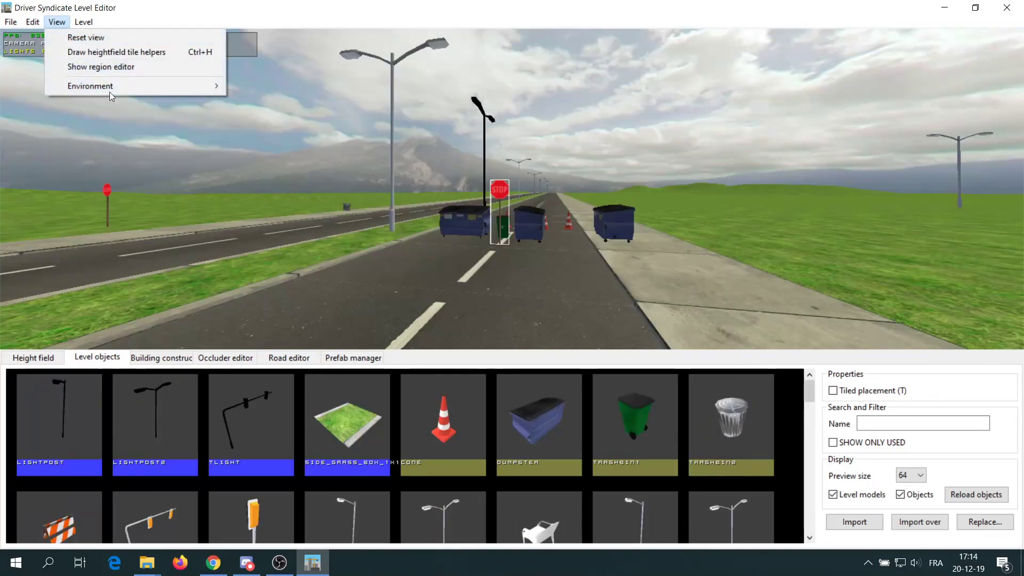
Step: Preview the level in the day_rainy and night_clear environments
{"action": "mouse_move", "coordinate": [116, 89]}
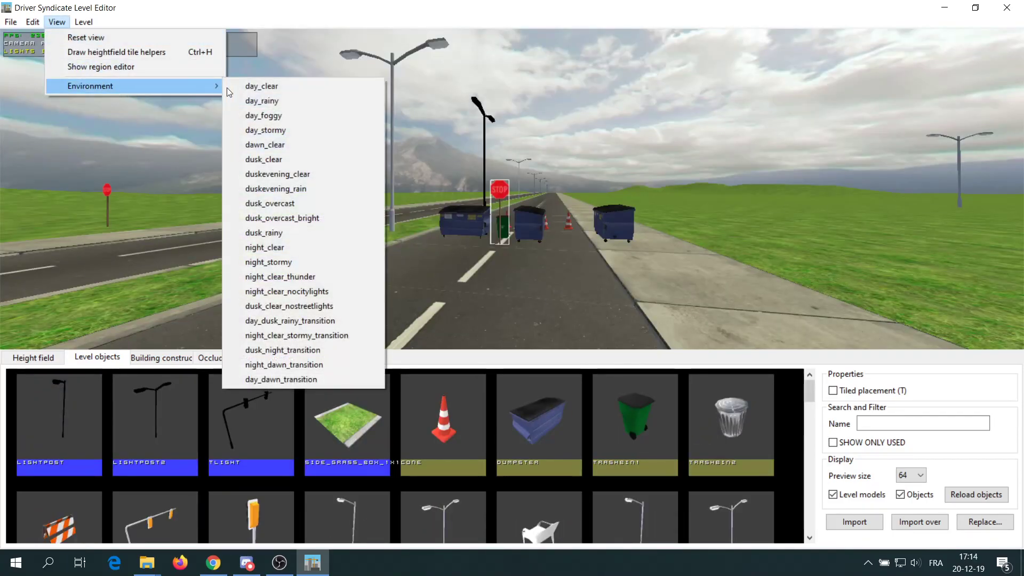
{"action": "left_click", "coordinate": [268, 100]}
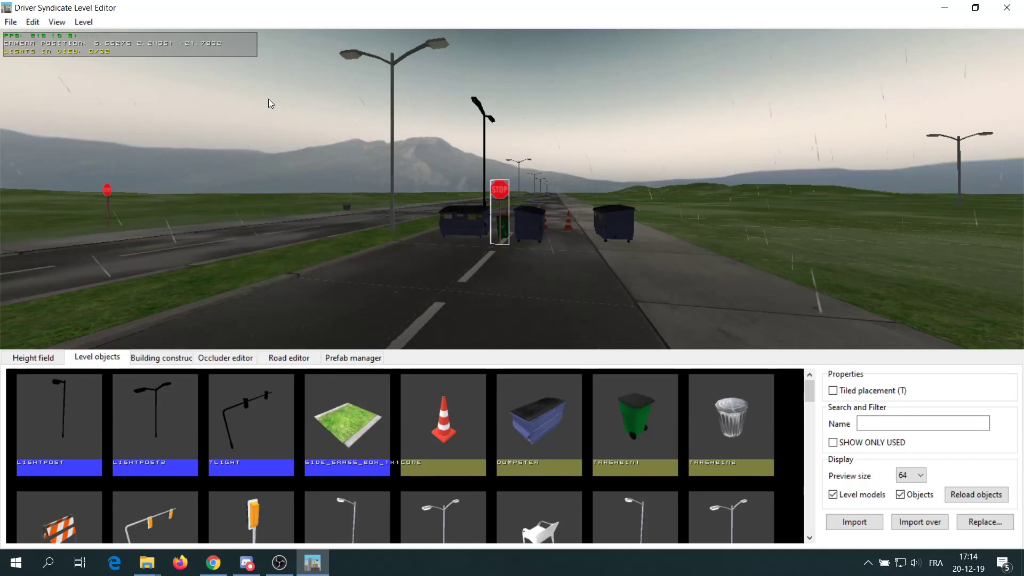
{"action": "left_click", "coordinate": [56, 22]}
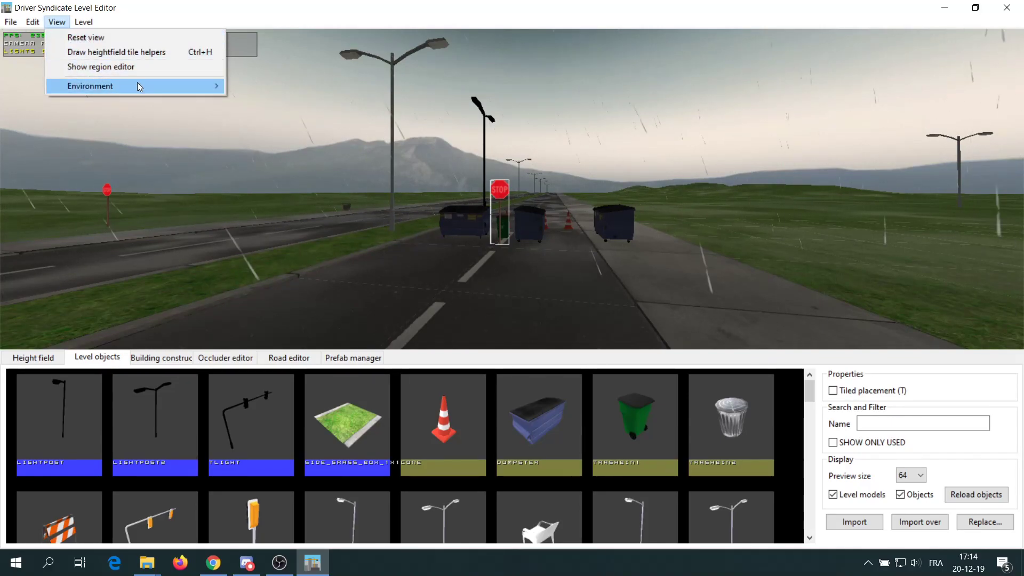
{"action": "mouse_move", "coordinate": [140, 87]}
{"action": "left_click", "coordinate": [289, 247]}
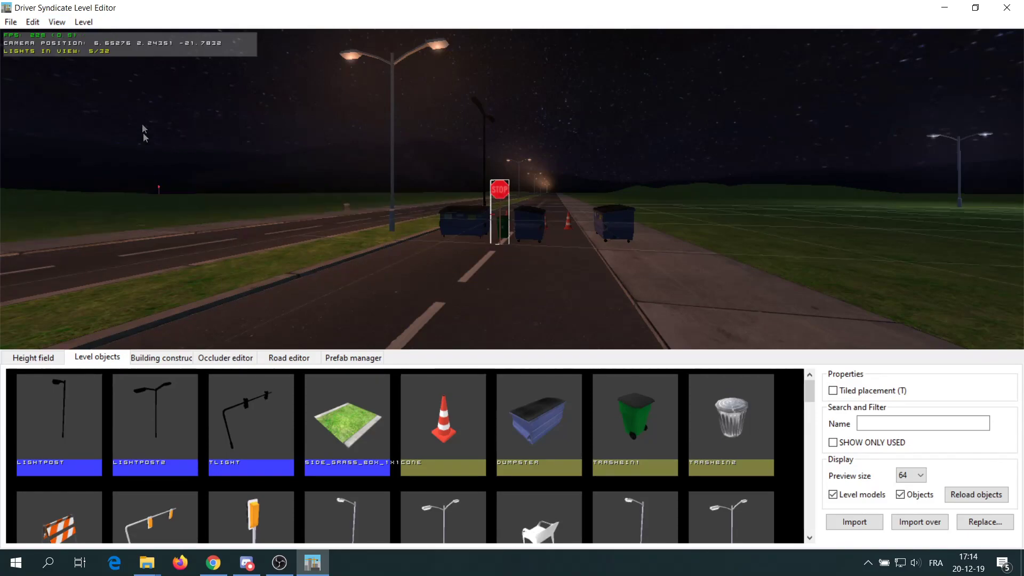
Step: Set the level's preview environment to duskevening_rain
{"action": "left_click", "coordinate": [66, 25]}
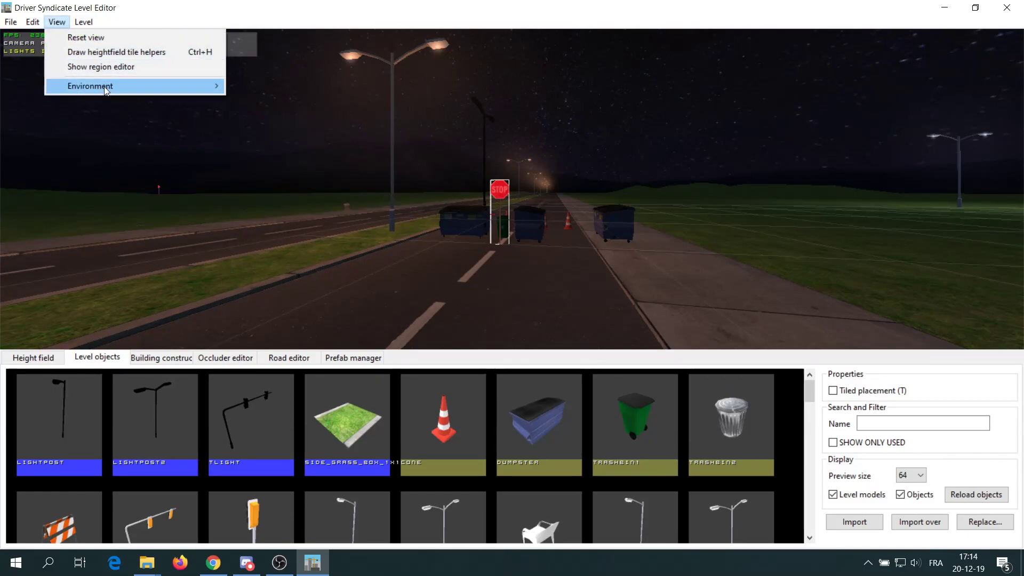
{"action": "mouse_move", "coordinate": [94, 86]}
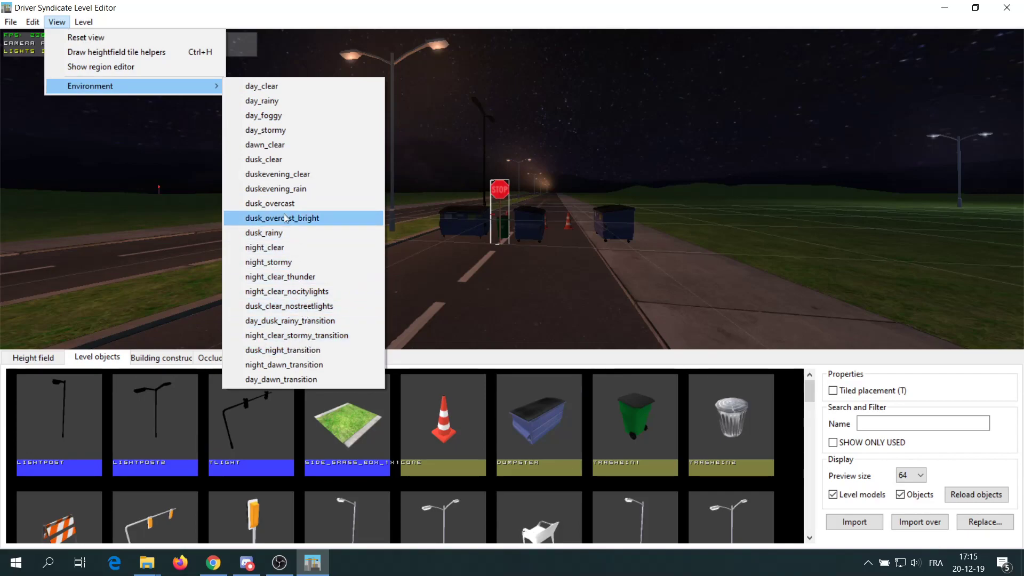
{"action": "left_click", "coordinate": [280, 193]}
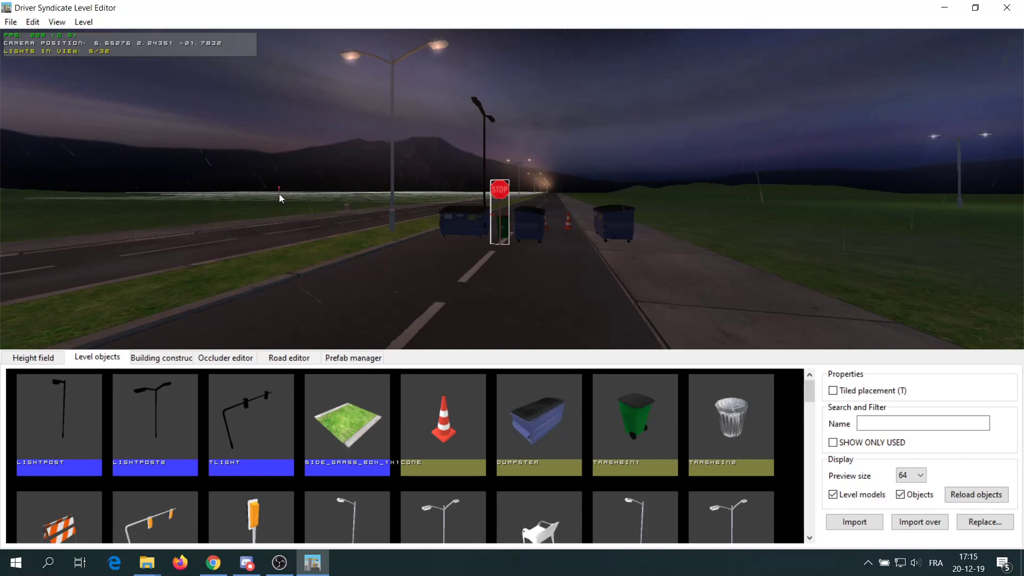
Step: Choose another preview environment for the level
{"action": "left_click", "coordinate": [61, 23]}
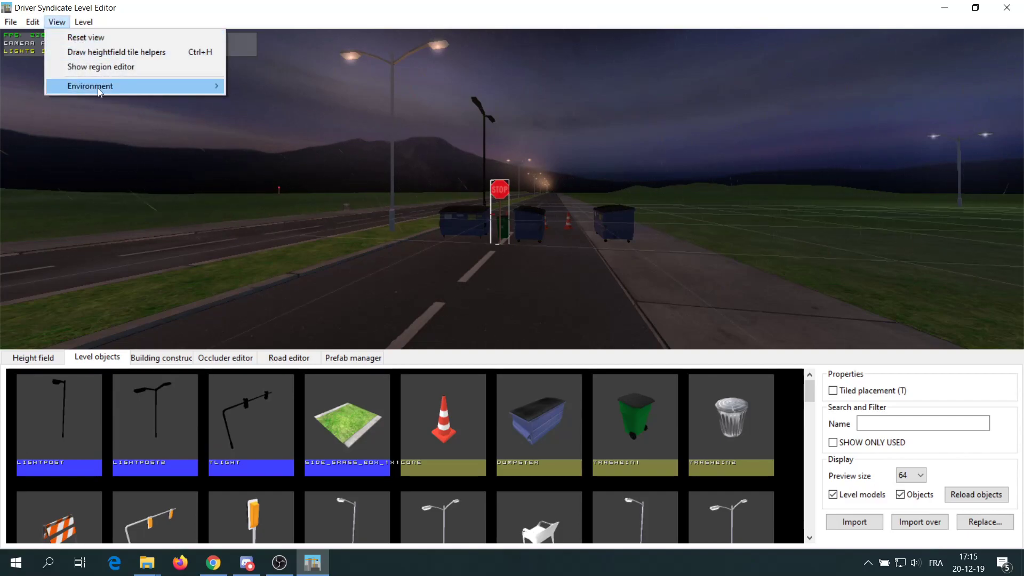
{"action": "mouse_move", "coordinate": [117, 86]}
{"action": "left_click", "coordinate": [274, 89]}
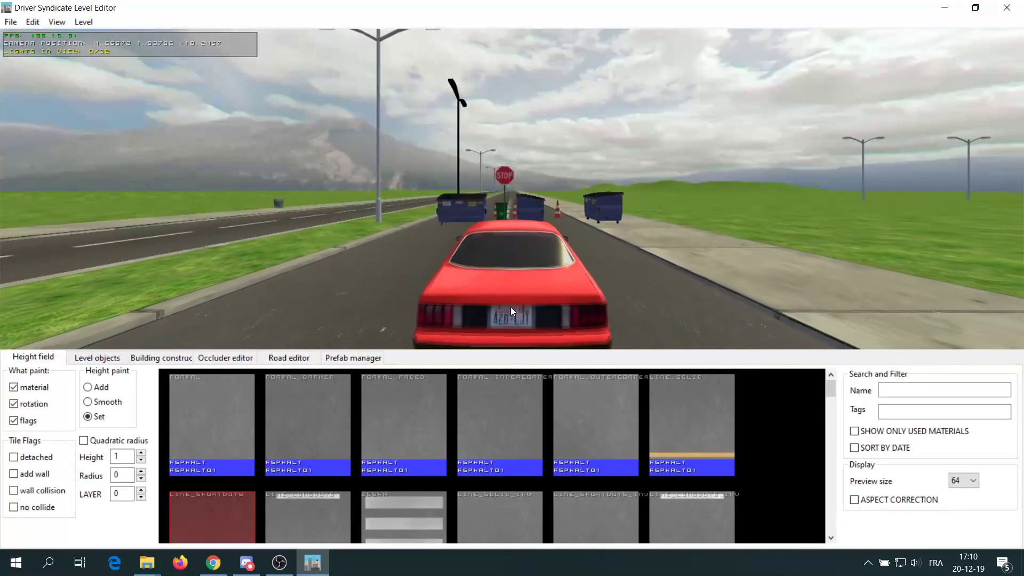
{"action": "key", "text": "Down"}
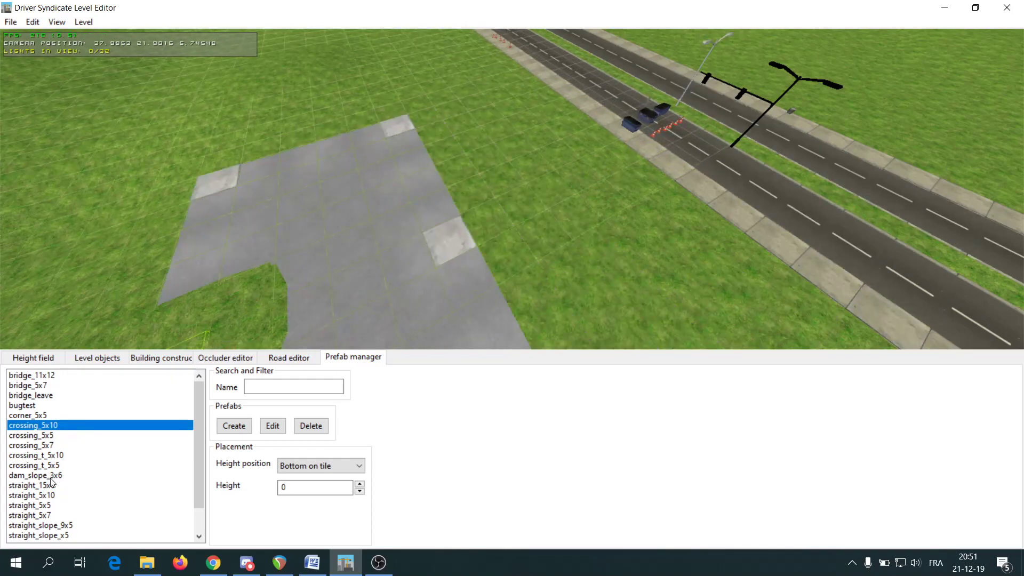
Step: Preview the dam_slope_3x6 prefab on the terrain and place the straight_5x10 prefab on the grass against the existing road
{"action": "left_click", "coordinate": [50, 478]}
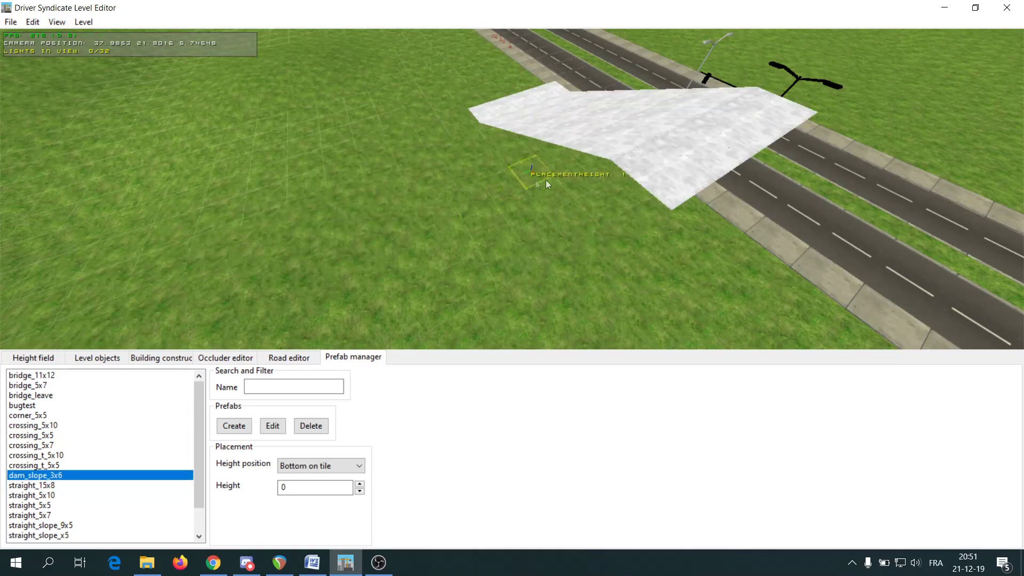
{"action": "left_click", "coordinate": [40, 496]}
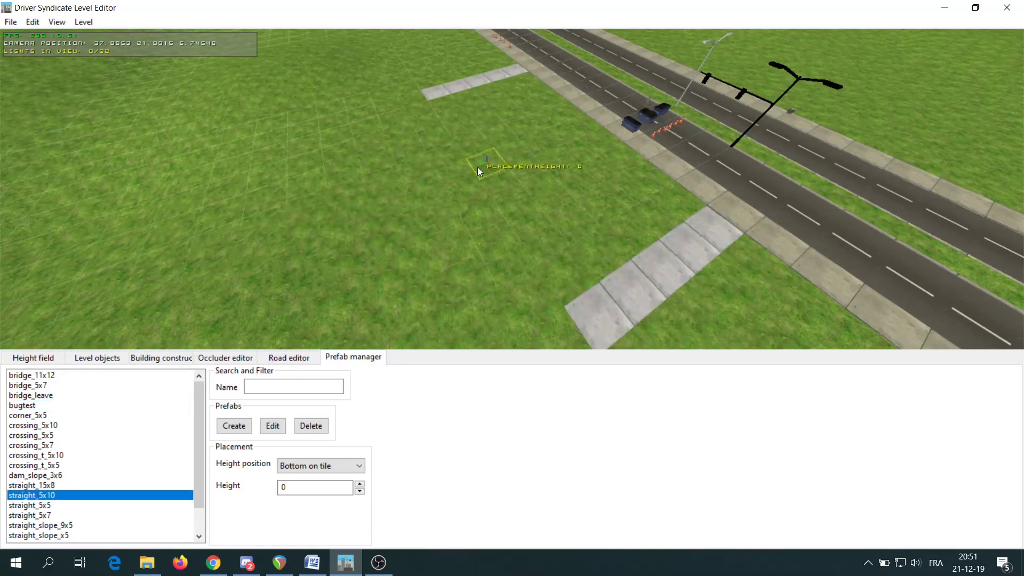
{"action": "left_click", "coordinate": [488, 169]}
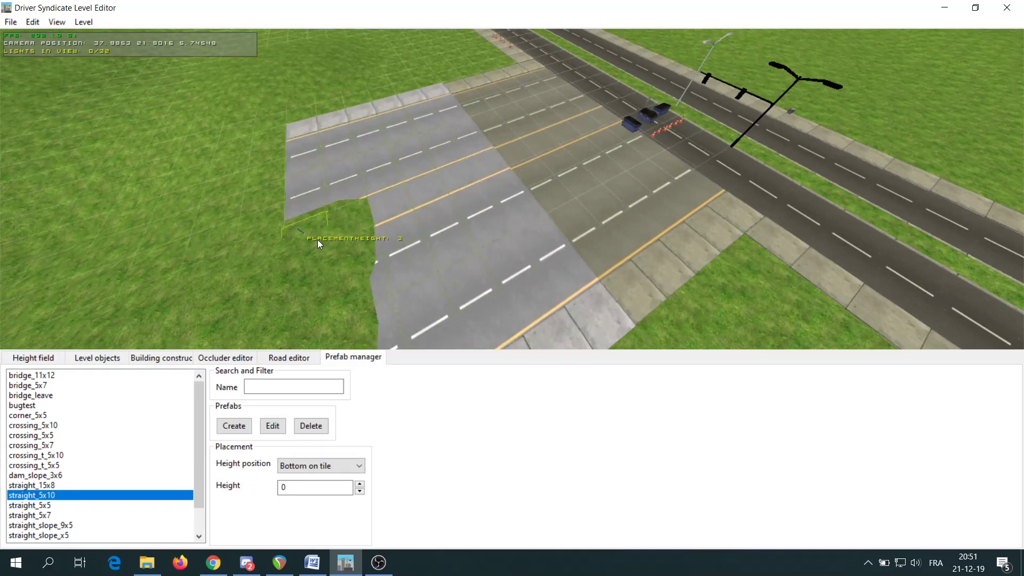
{"action": "left_click", "coordinate": [318, 240]}
{"action": "left_click", "coordinate": [66, 255]}
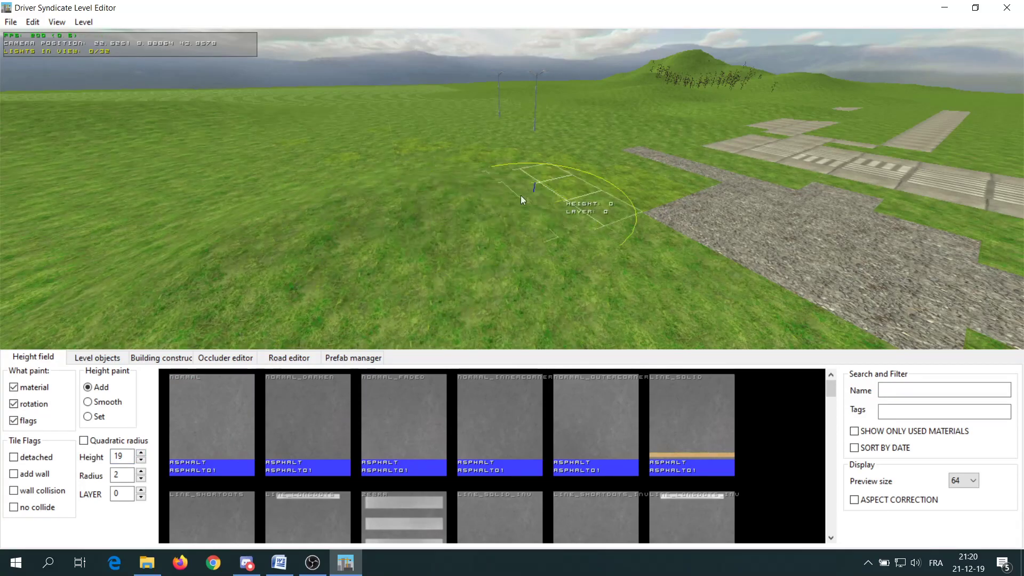
Step: Raise the grass beside the gravel strip into hills with the Add height brush at height 19 and radius 2
{"action": "left_click", "coordinate": [667, 212]}
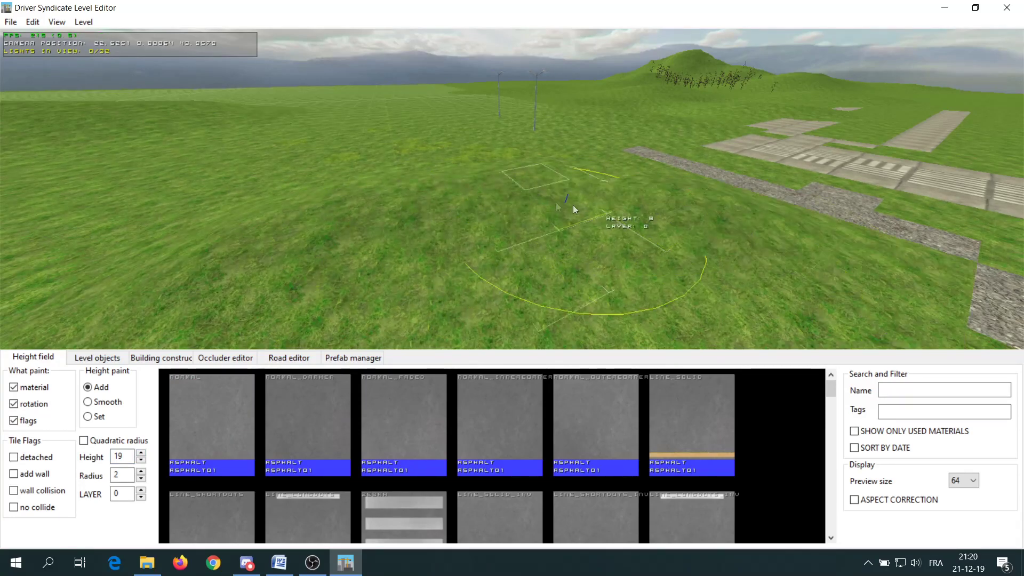
{"action": "left_click", "coordinate": [221, 248]}
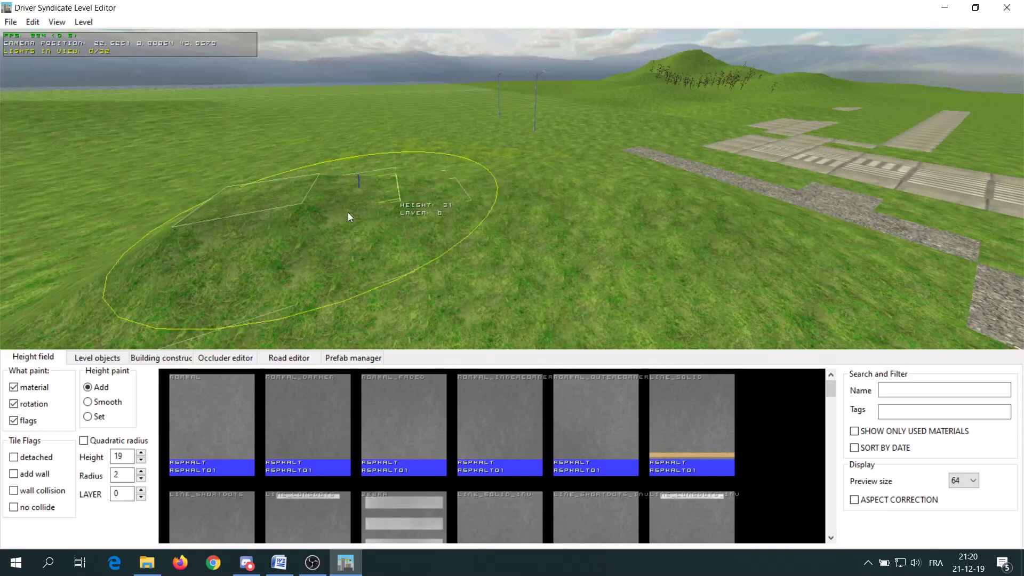
{"action": "mouse_move", "coordinate": [348, 212]}
{"action": "left_mouse_down"}
{"action": "mouse_move", "coordinate": [320, 205]}
{"action": "mouse_move", "coordinate": [326, 233]}
{"action": "mouse_move", "coordinate": [537, 228]}
{"action": "mouse_move", "coordinate": [542, 238]}
{"action": "left_mouse_up"}
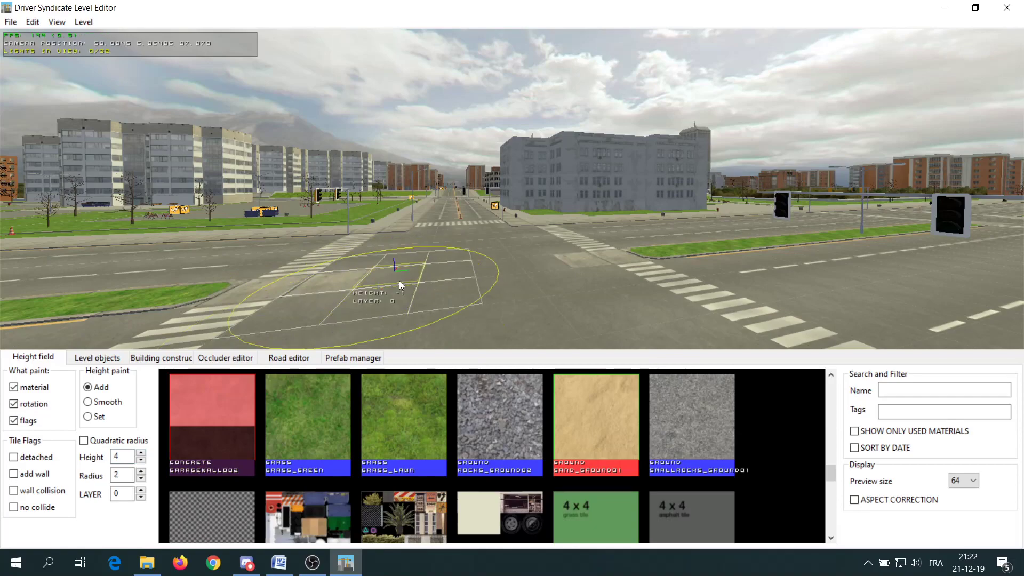
Step: Raise the asphalt in the middle of the city intersection into a mound using Add with height 4 and radius 2
{"action": "left_click", "coordinate": [400, 281]}
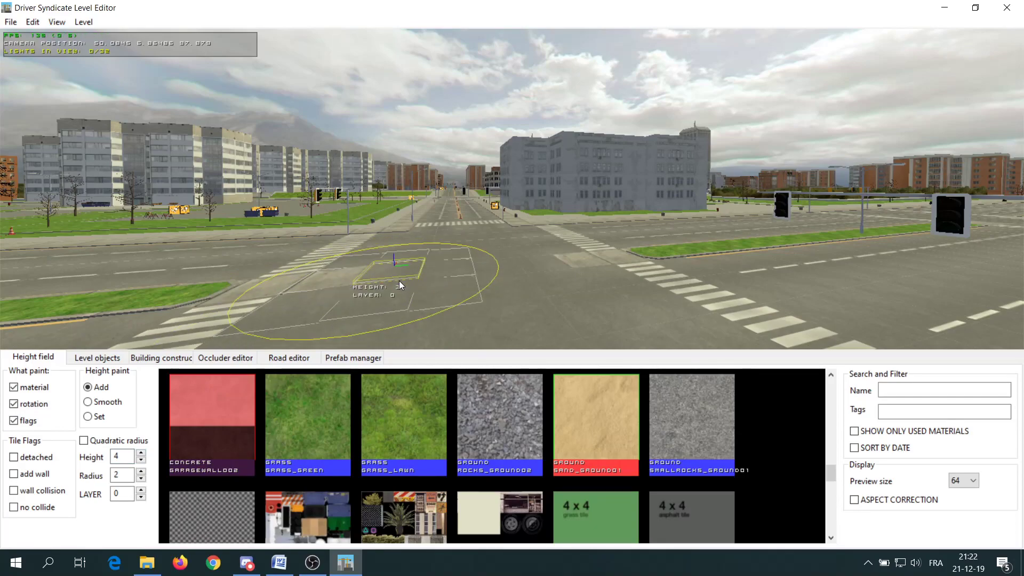
{"action": "mouse_move", "coordinate": [399, 282]}
{"action": "left_mouse_down"}
{"action": "mouse_move", "coordinate": [554, 274]}
{"action": "mouse_move", "coordinate": [381, 282]}
{"action": "left_mouse_up"}
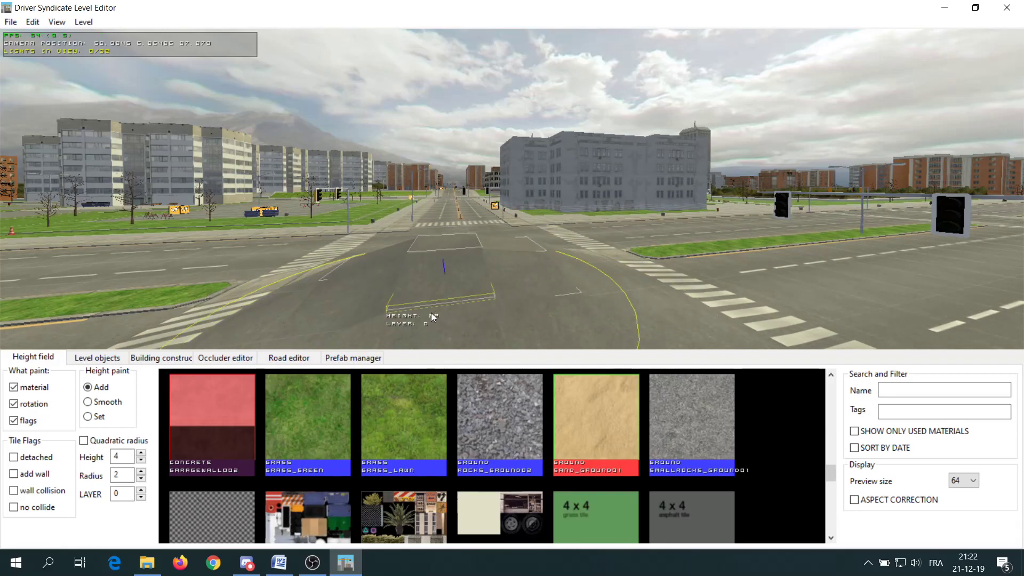
Step: Paint a raised patch of SAND_GROUND01 onto the road just behind the crosswalk near the asphalt mound
{"action": "middle_click_drag", "start_coordinate": [381, 297], "coordinate": [381, 298]}
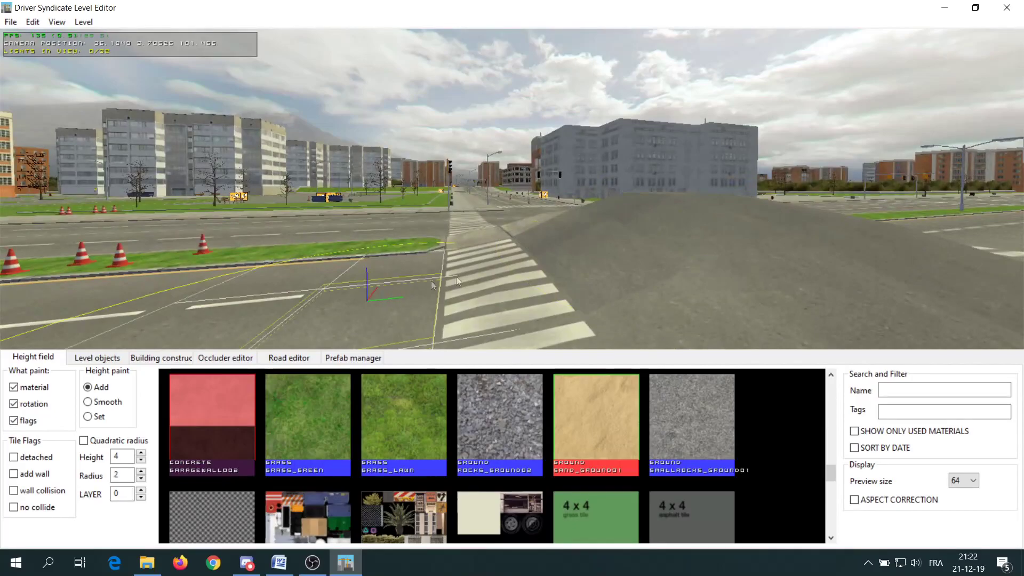
{"action": "middle_click_drag", "start_coordinate": [494, 264], "coordinate": [488, 264]}
{"action": "right_click_drag", "start_coordinate": [488, 264], "coordinate": [488, 263]}
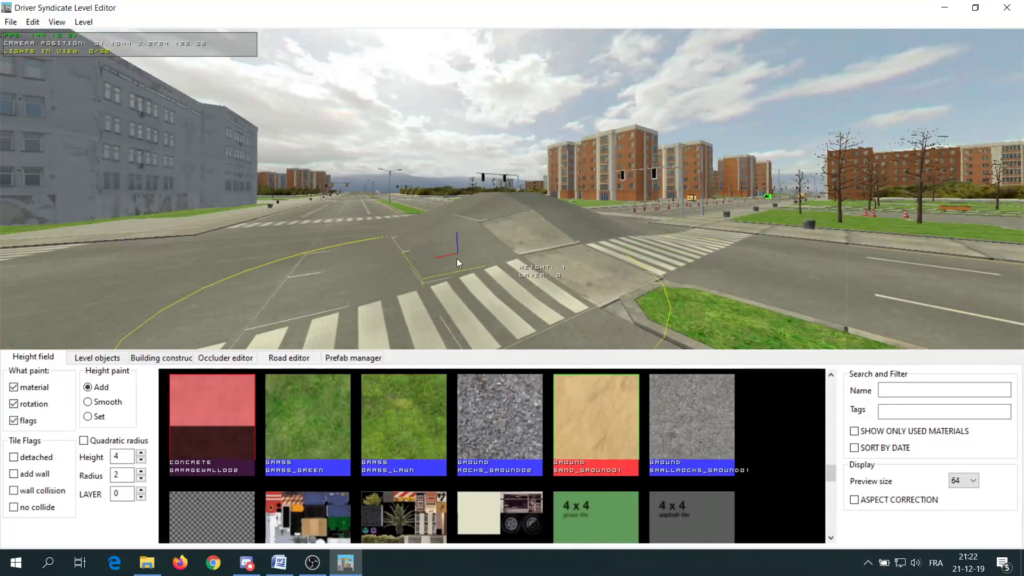
{"action": "left_click_drag", "start_coordinate": [231, 284], "coordinate": [231, 284], "text": "shift"}
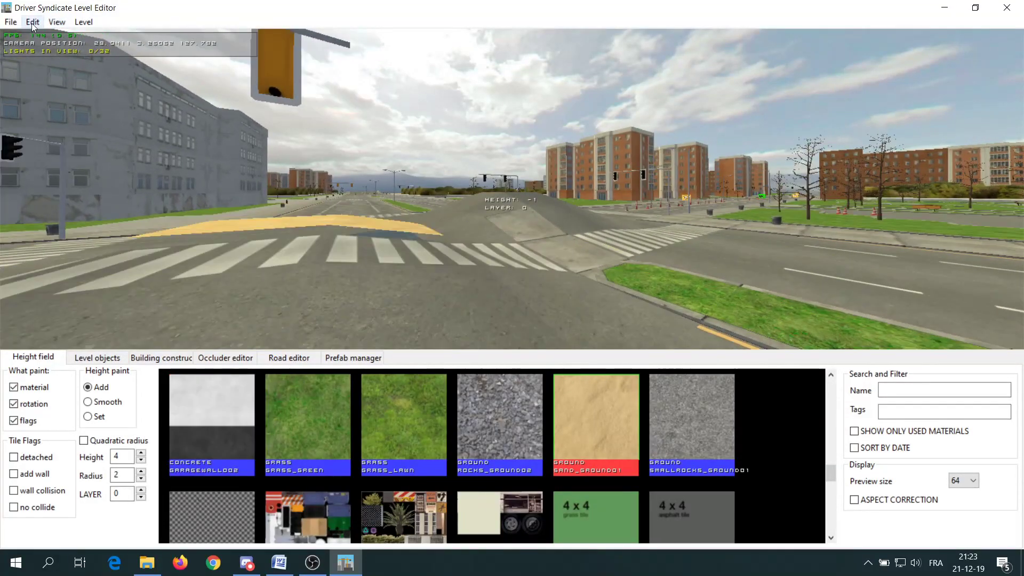
{"action": "left_click", "coordinate": [16, 22]}
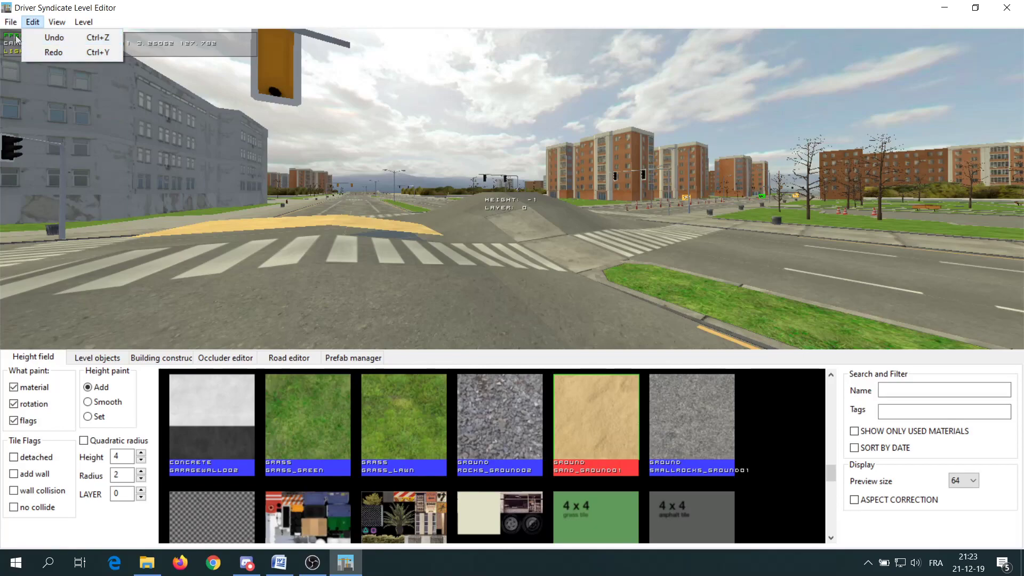
{"action": "left_click", "coordinate": [32, 86]}
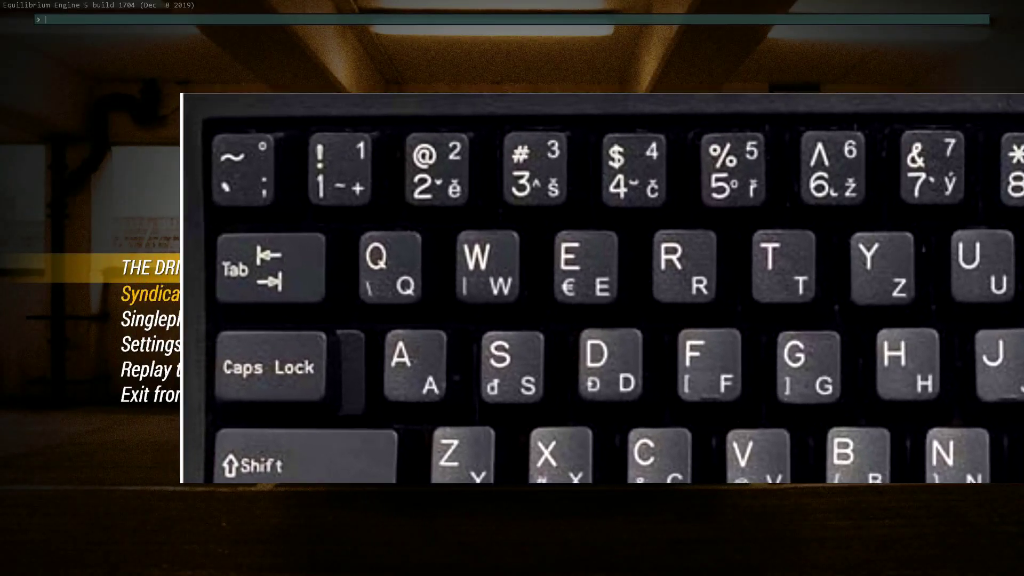
Step: In the Driver Syndicate game, launch the level with the console command freeride defaultVortex and close the console
{"action": "type", "text": "reeride dea"}
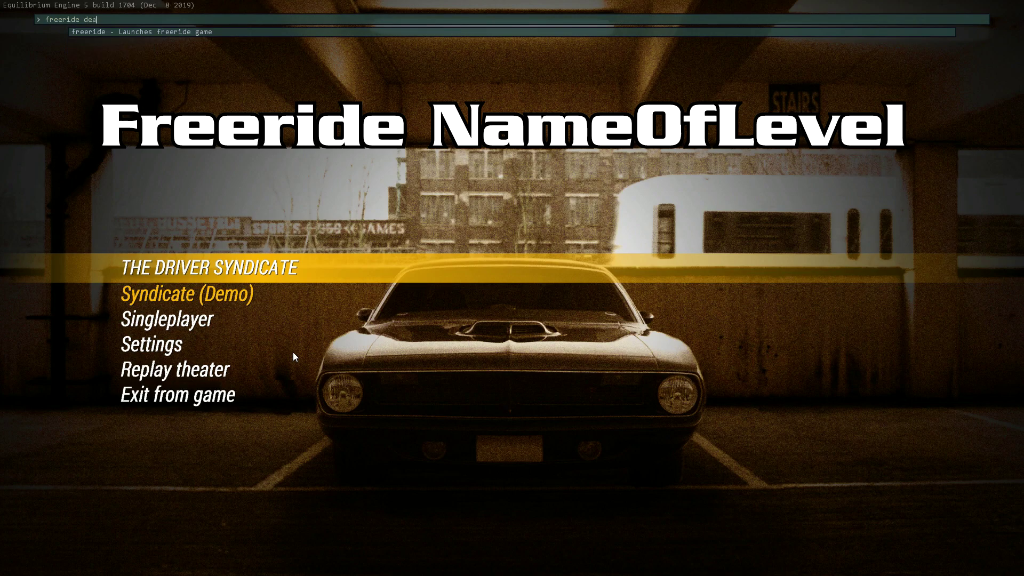
{"action": "key", "text": "BackSpace"}
{"action": "type", "text": "fault"}
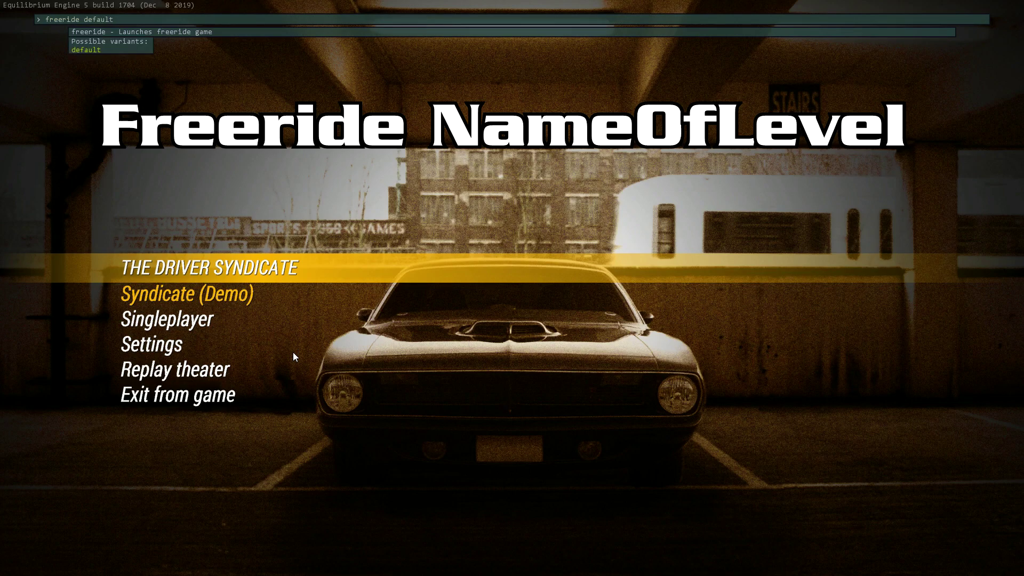
{"action": "key", "text": "Return"}
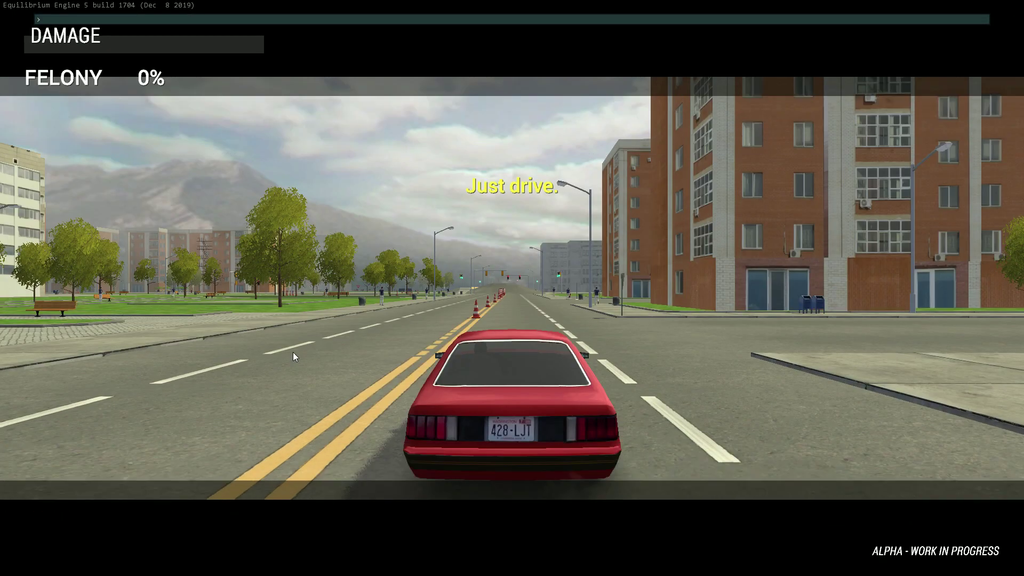
{"action": "key", "text": "Up"}
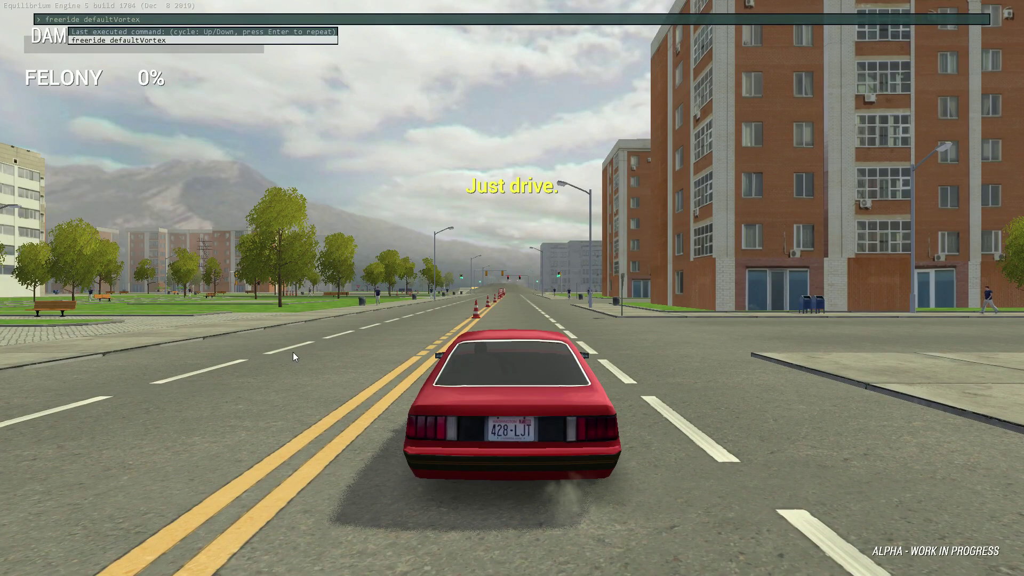
{"action": "key", "text": "grave"}
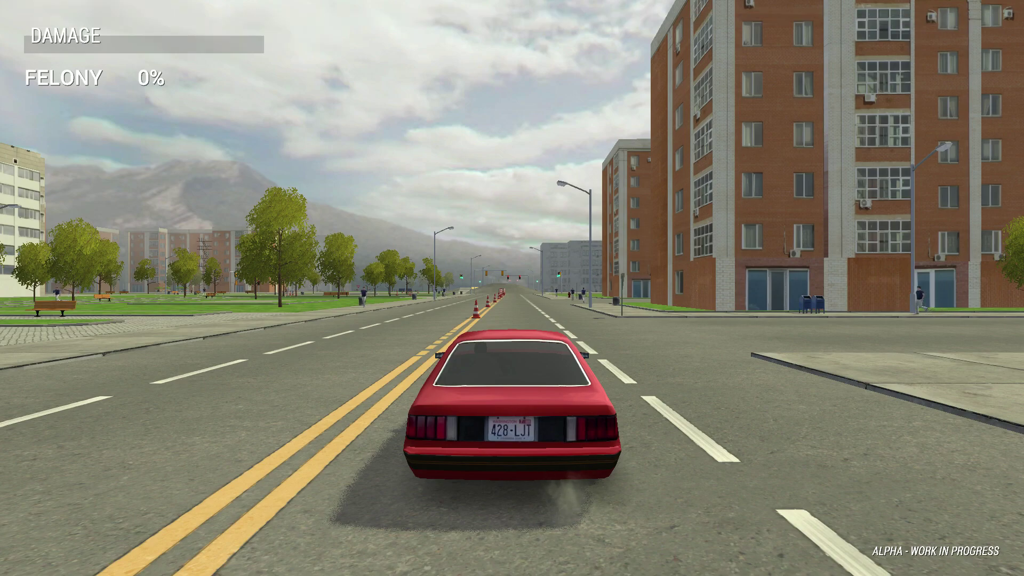
Step: Test-drive the car along the coned avenue and over the asphalt mound at the intersection
{"action": "key", "text": "Up"}
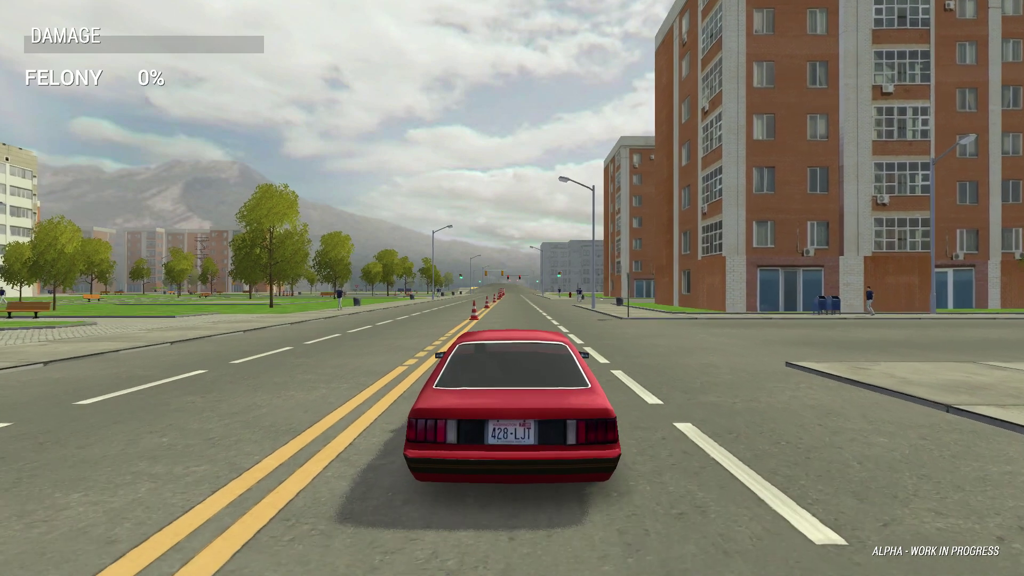
{"action": "key", "text": "Right"}
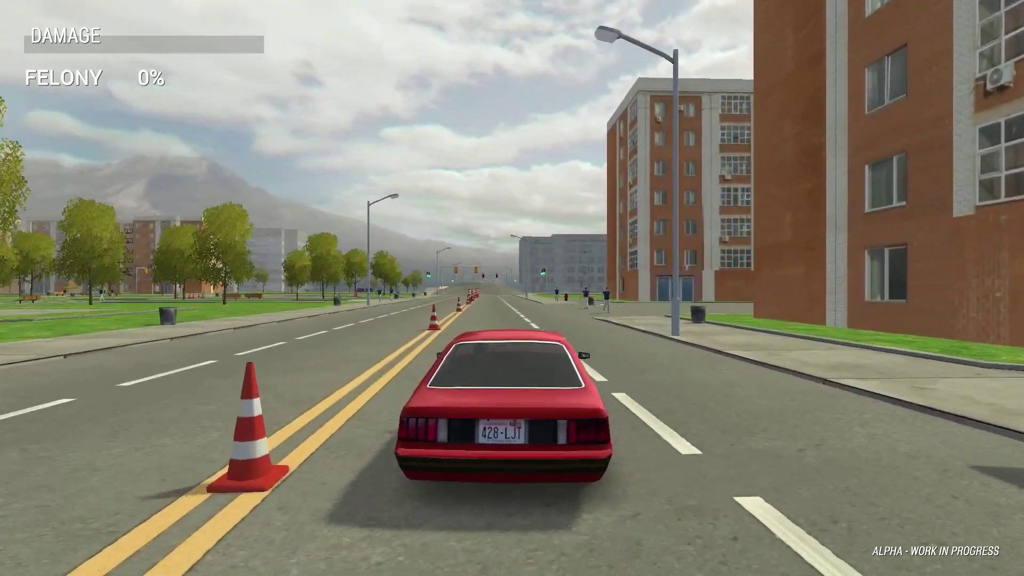
{"action": "key", "text": "Left"}
{"action": "key", "text": "a"}
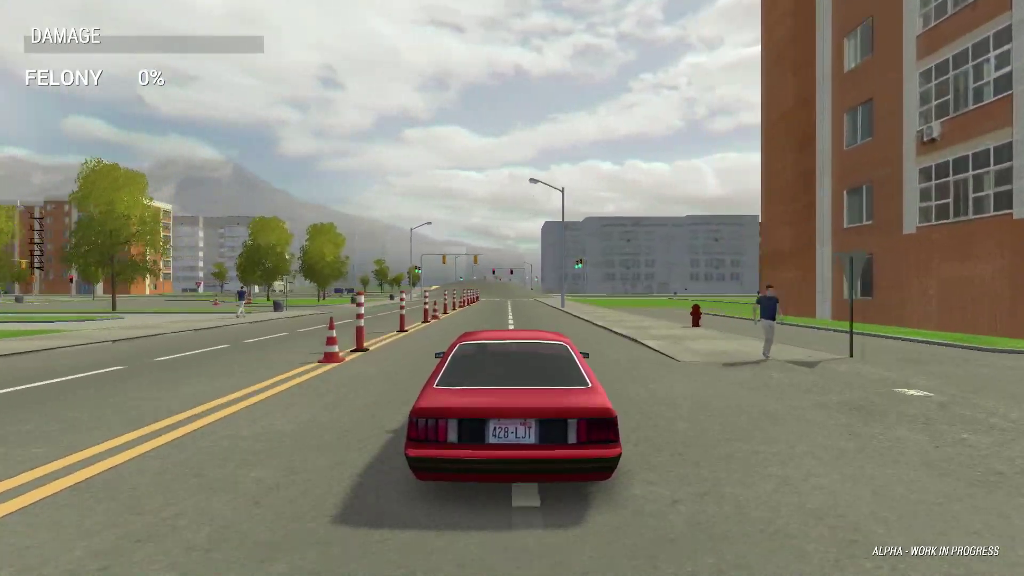
{"action": "key", "text": "w"}
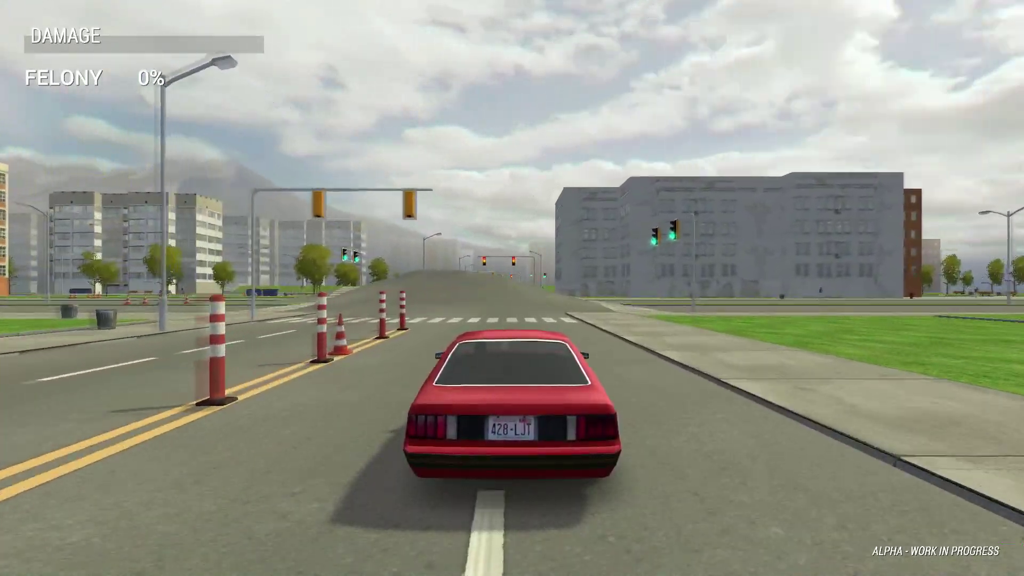
{"action": "key", "text": "w"}
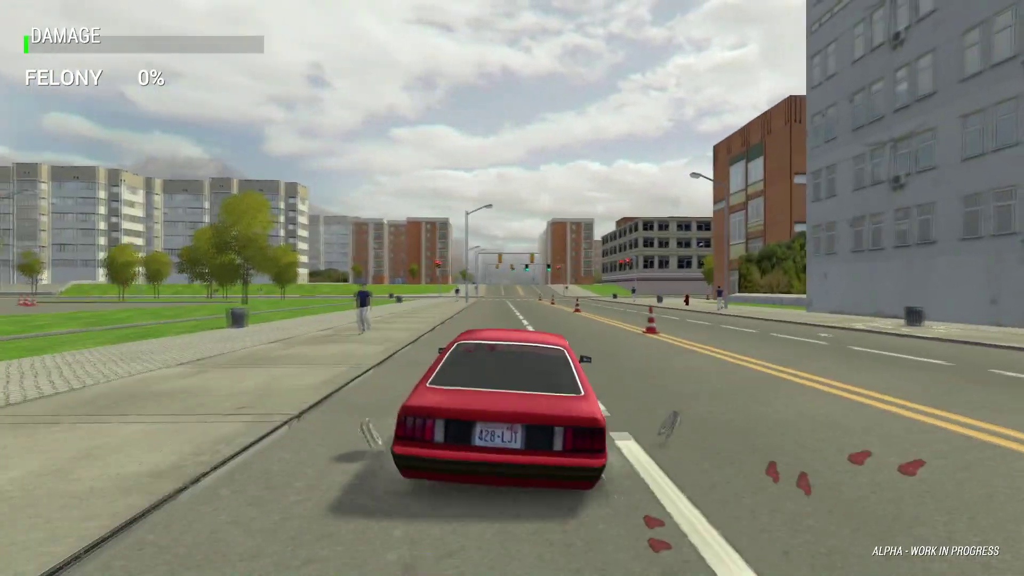
Step: Test-drive the car through the area with the sloped concrete dam walls and turn toward the ramps
{"action": "key", "text": "d"}
{"action": "key", "text": "d"}
{"action": "key", "text": "w"}
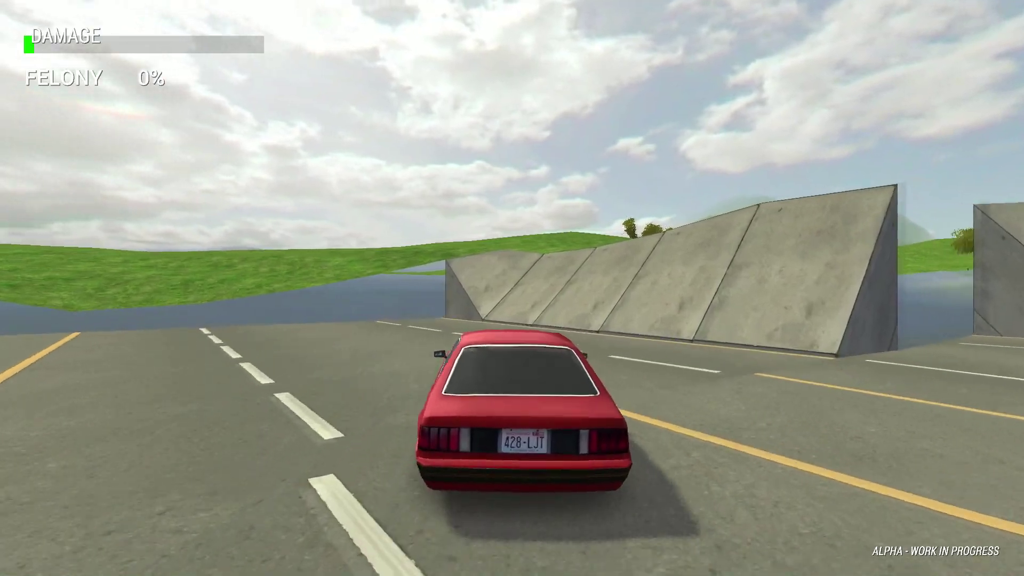
{"action": "key", "text": "Left"}
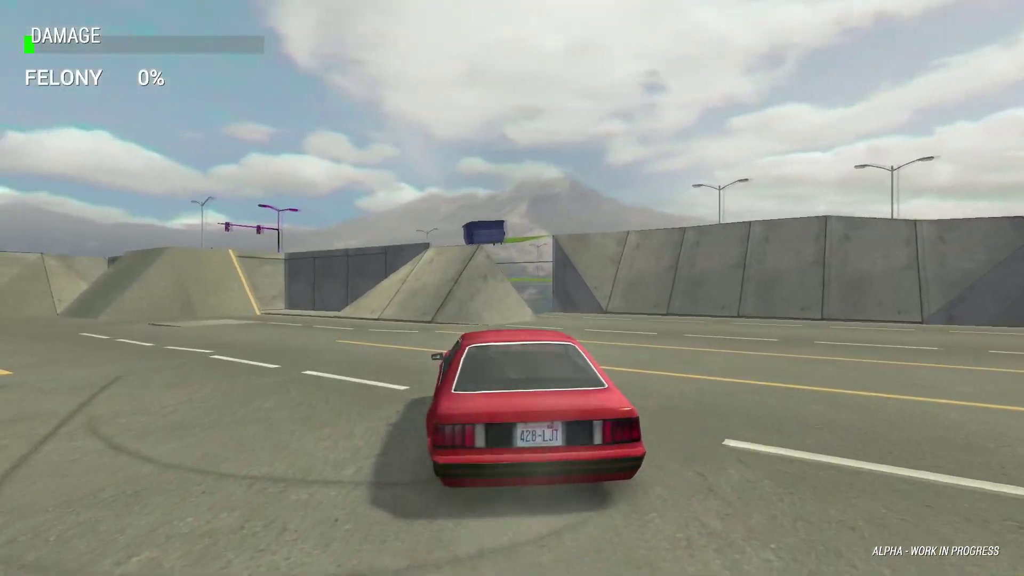